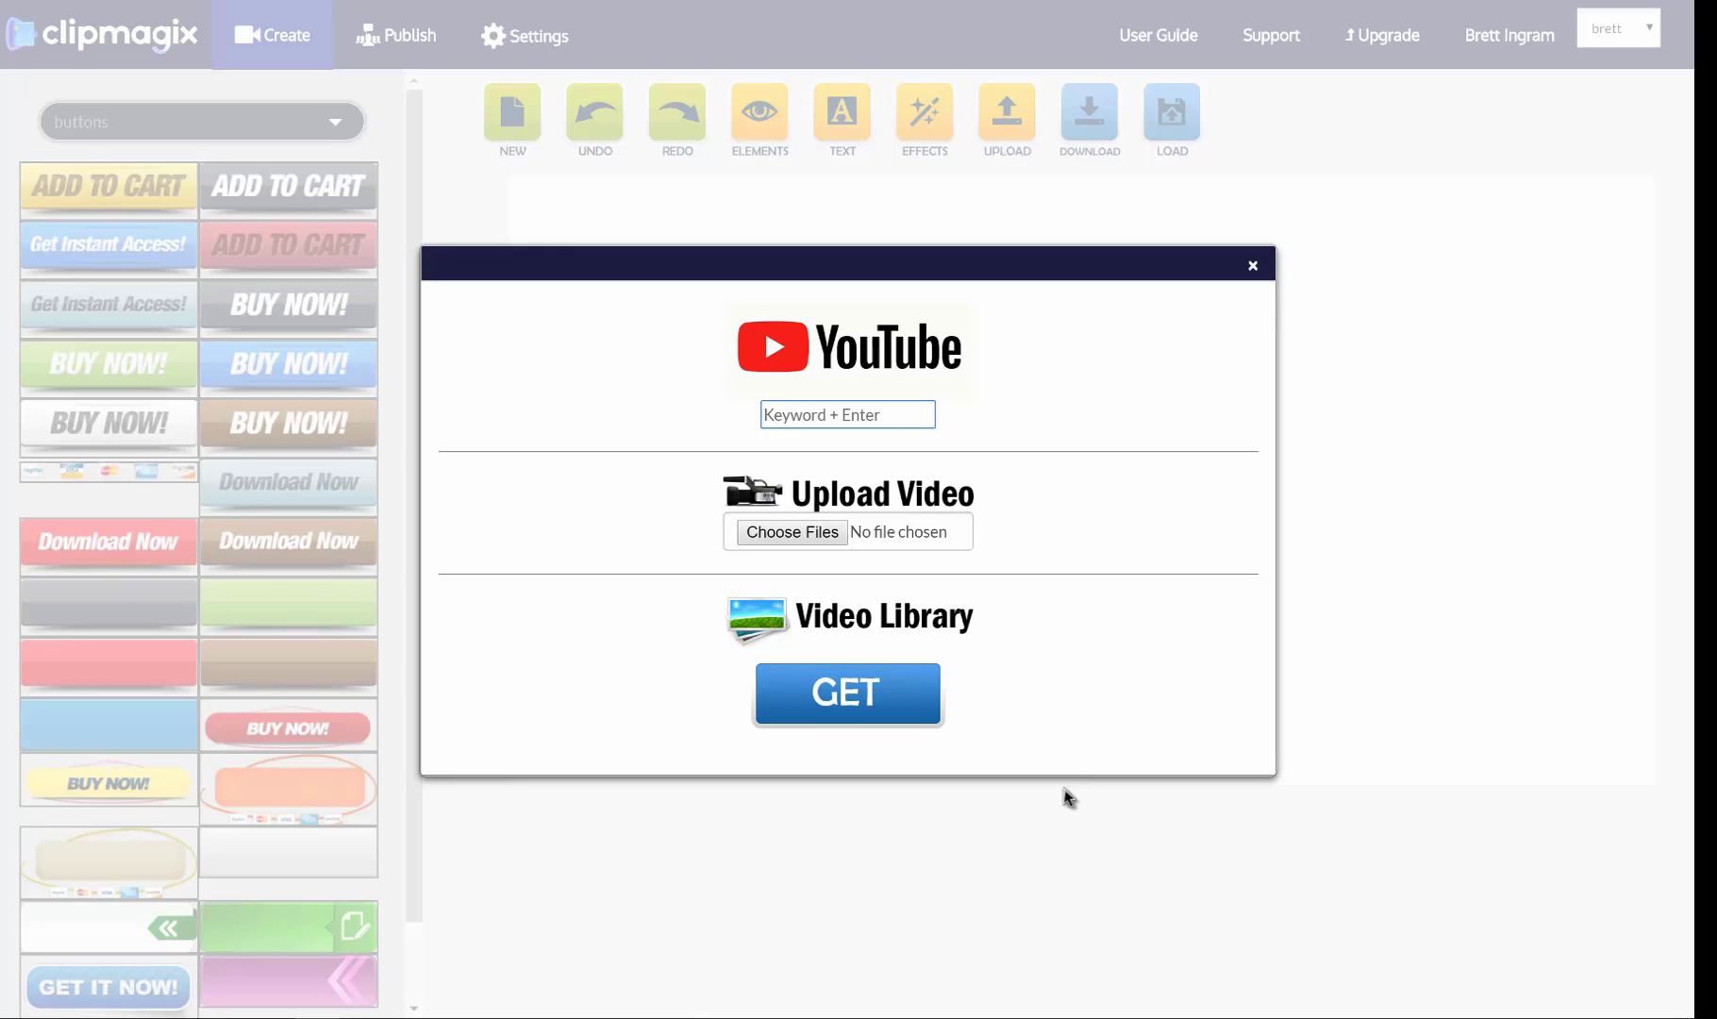
# Step: Pick the city square clip with the tall column from the cityscapes video library
pyautogui.click(858, 687)
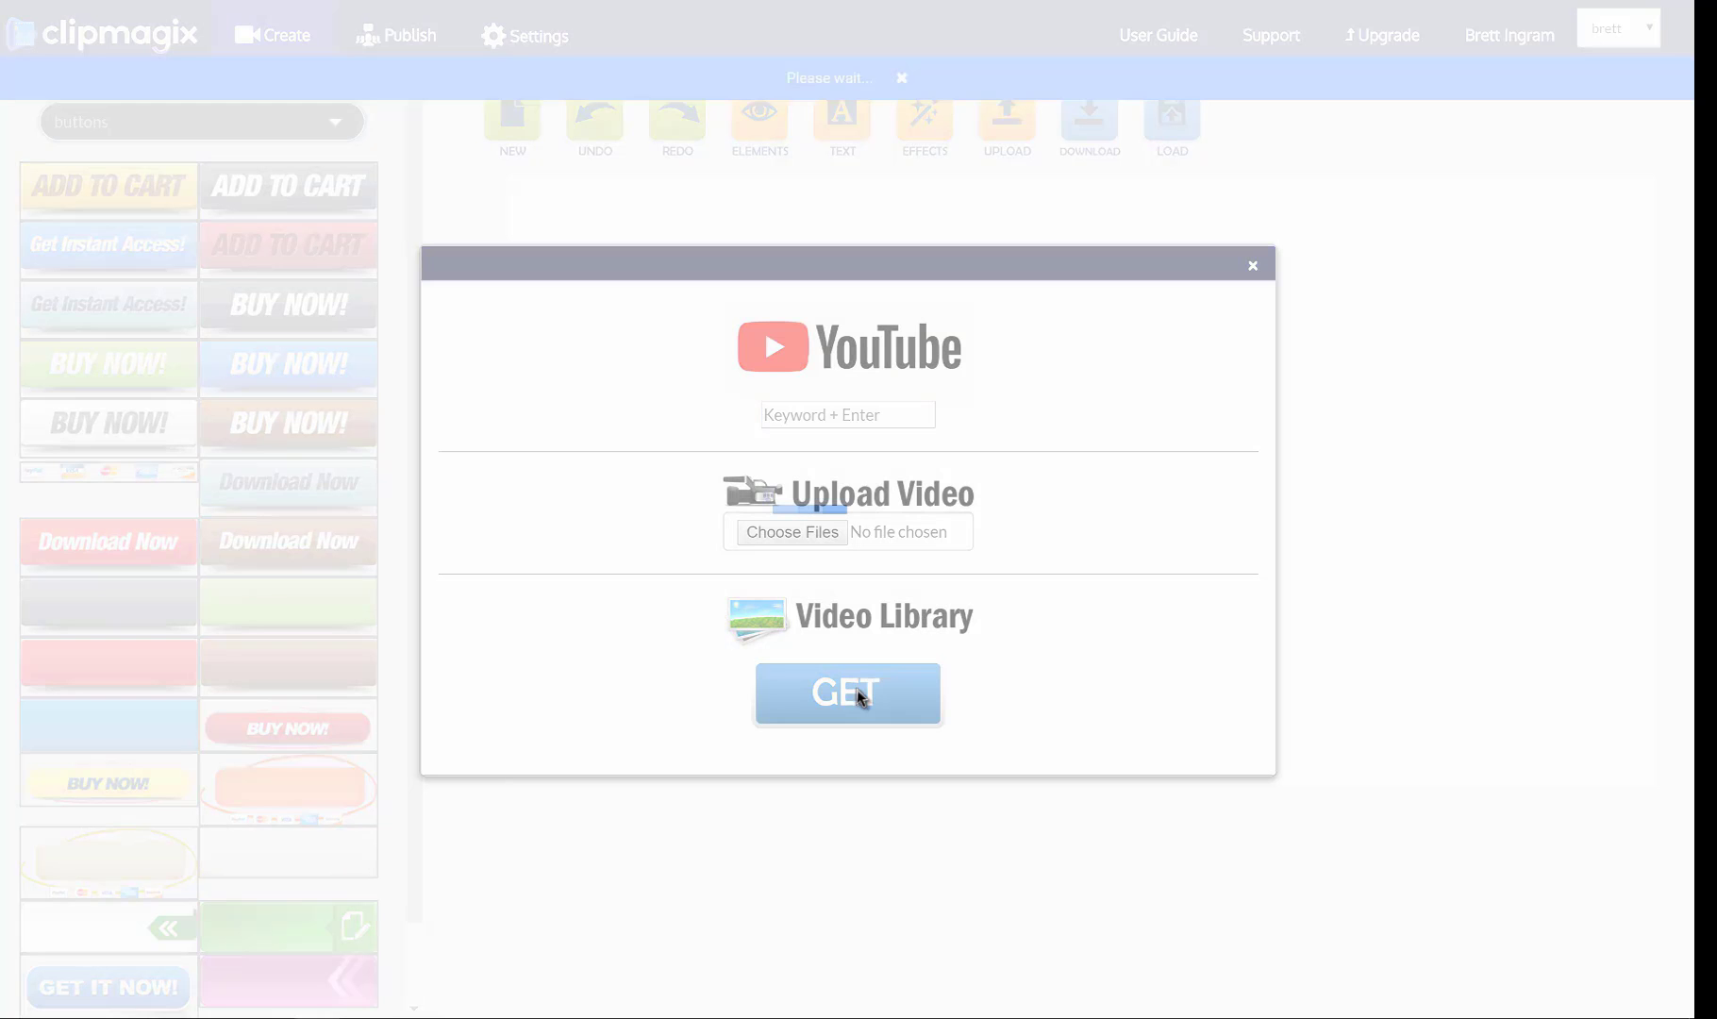
pyautogui.scroll(-4, 592, 443)
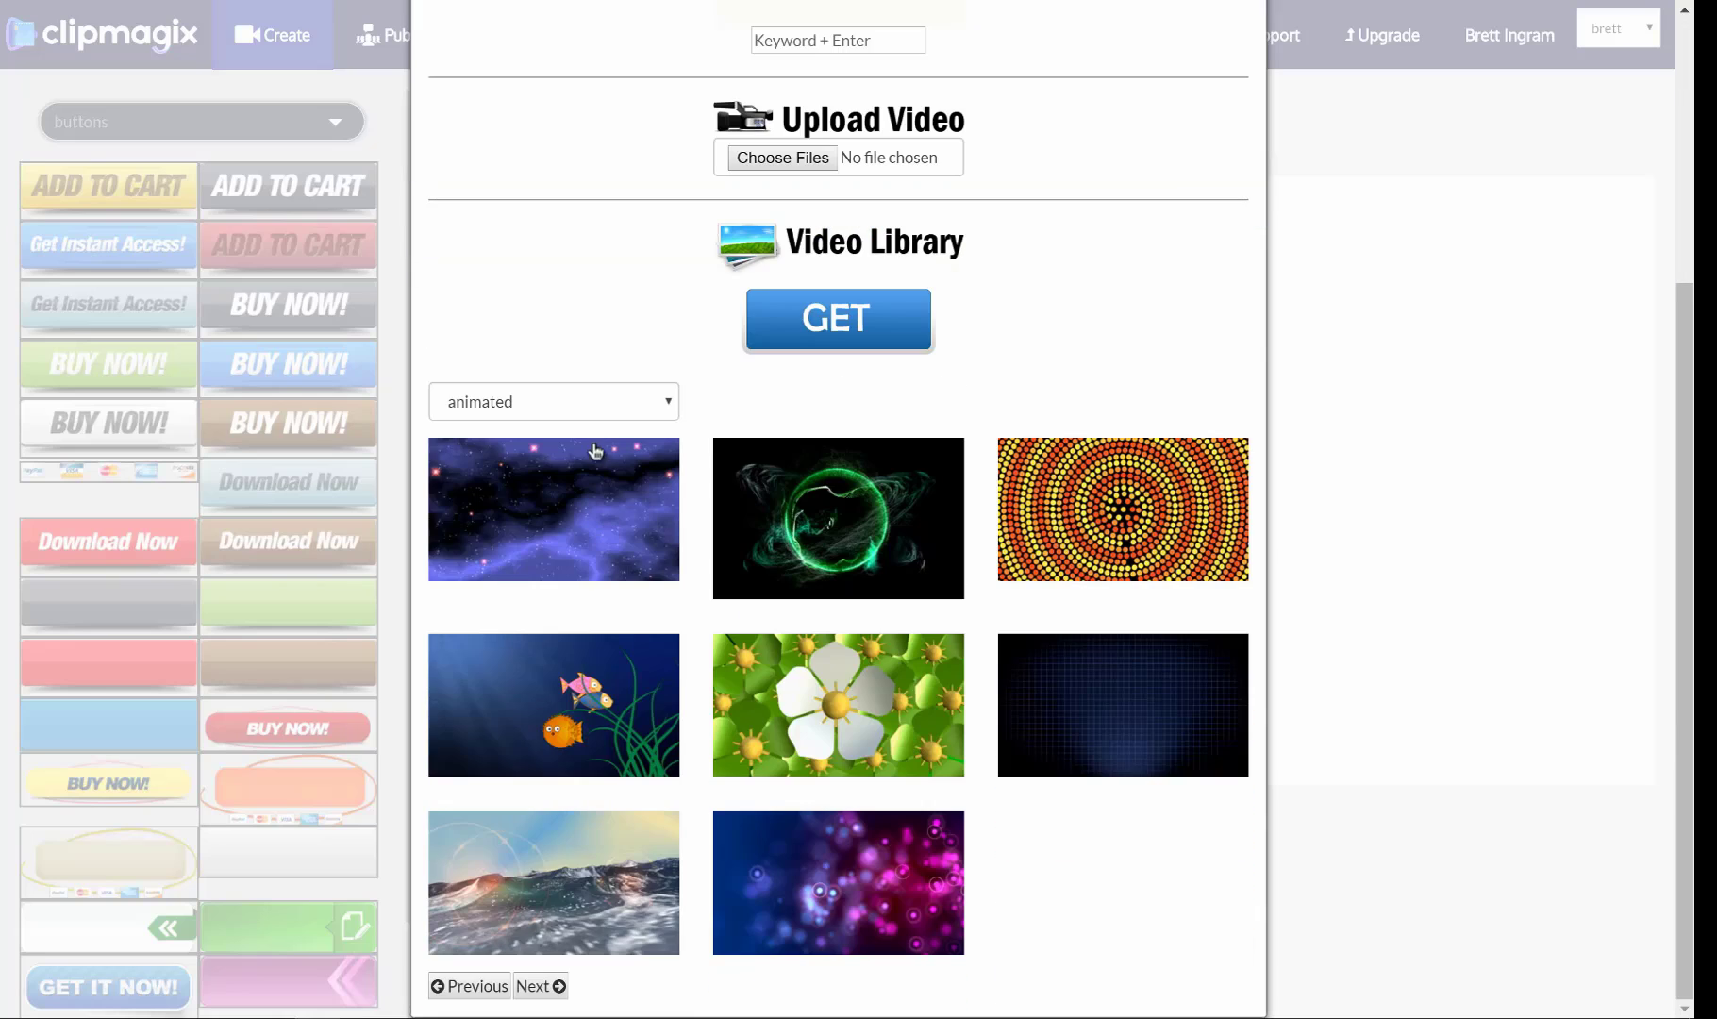
pyautogui.click(592, 406)
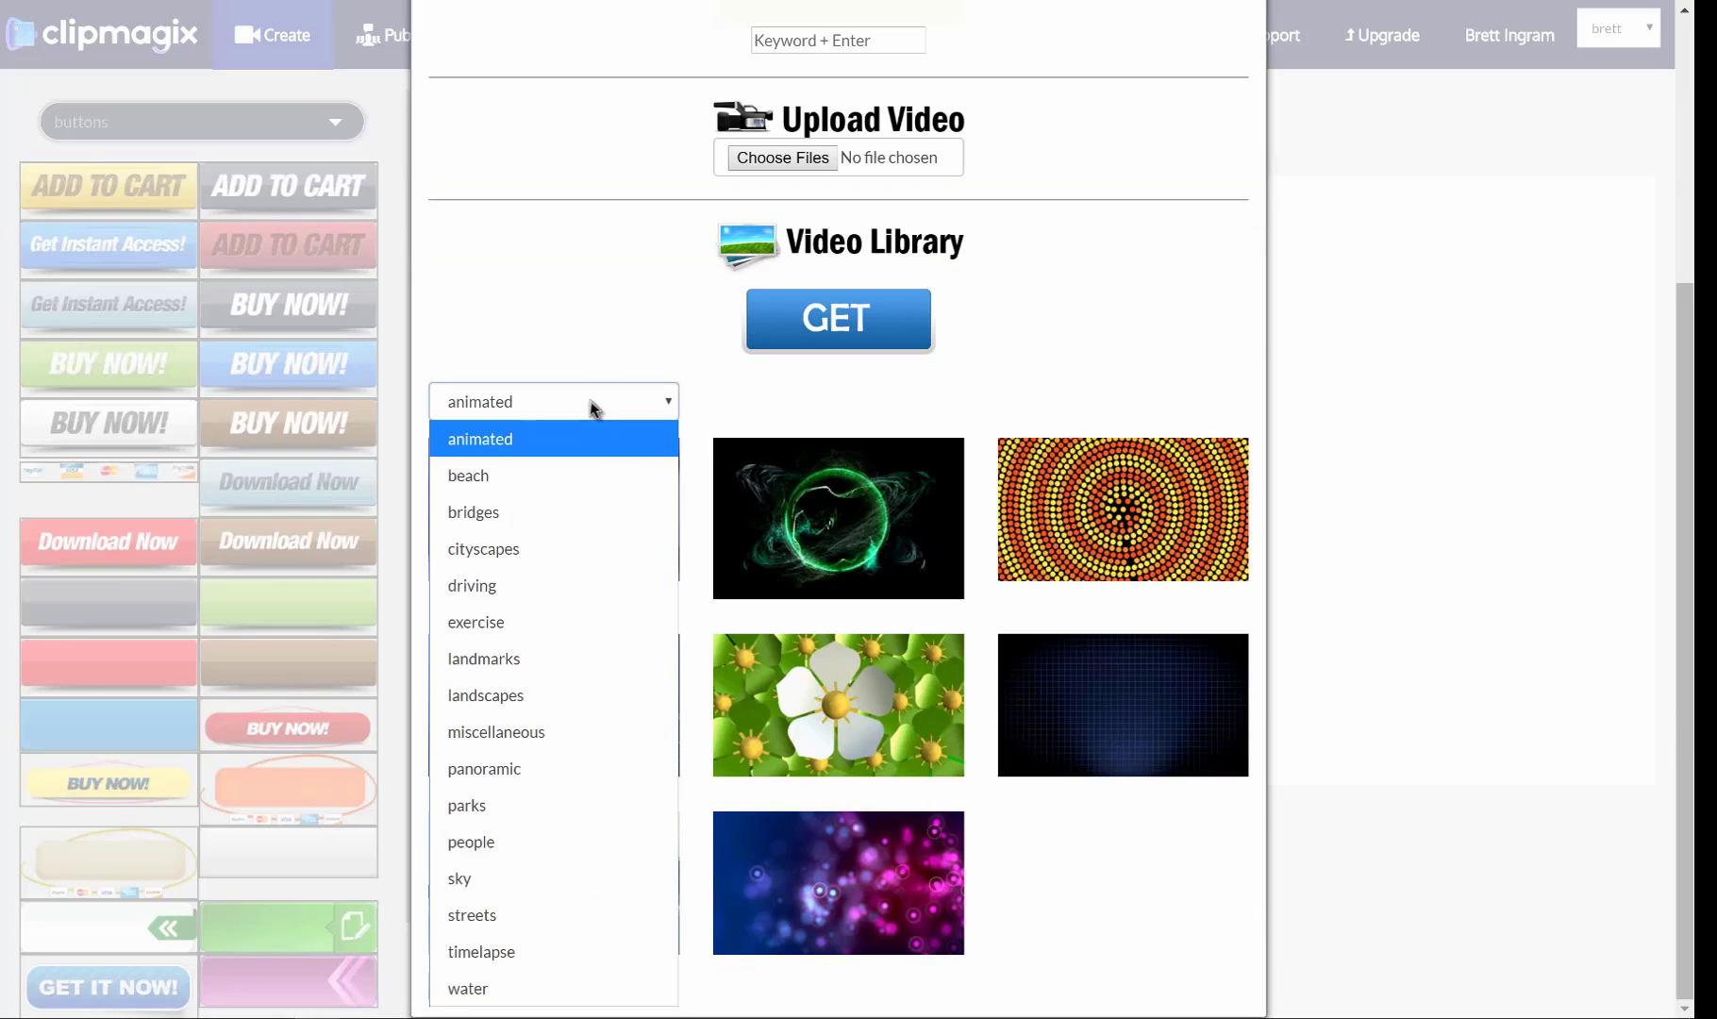
pyautogui.click(597, 554)
pyautogui.scroll(-4, 690, 609)
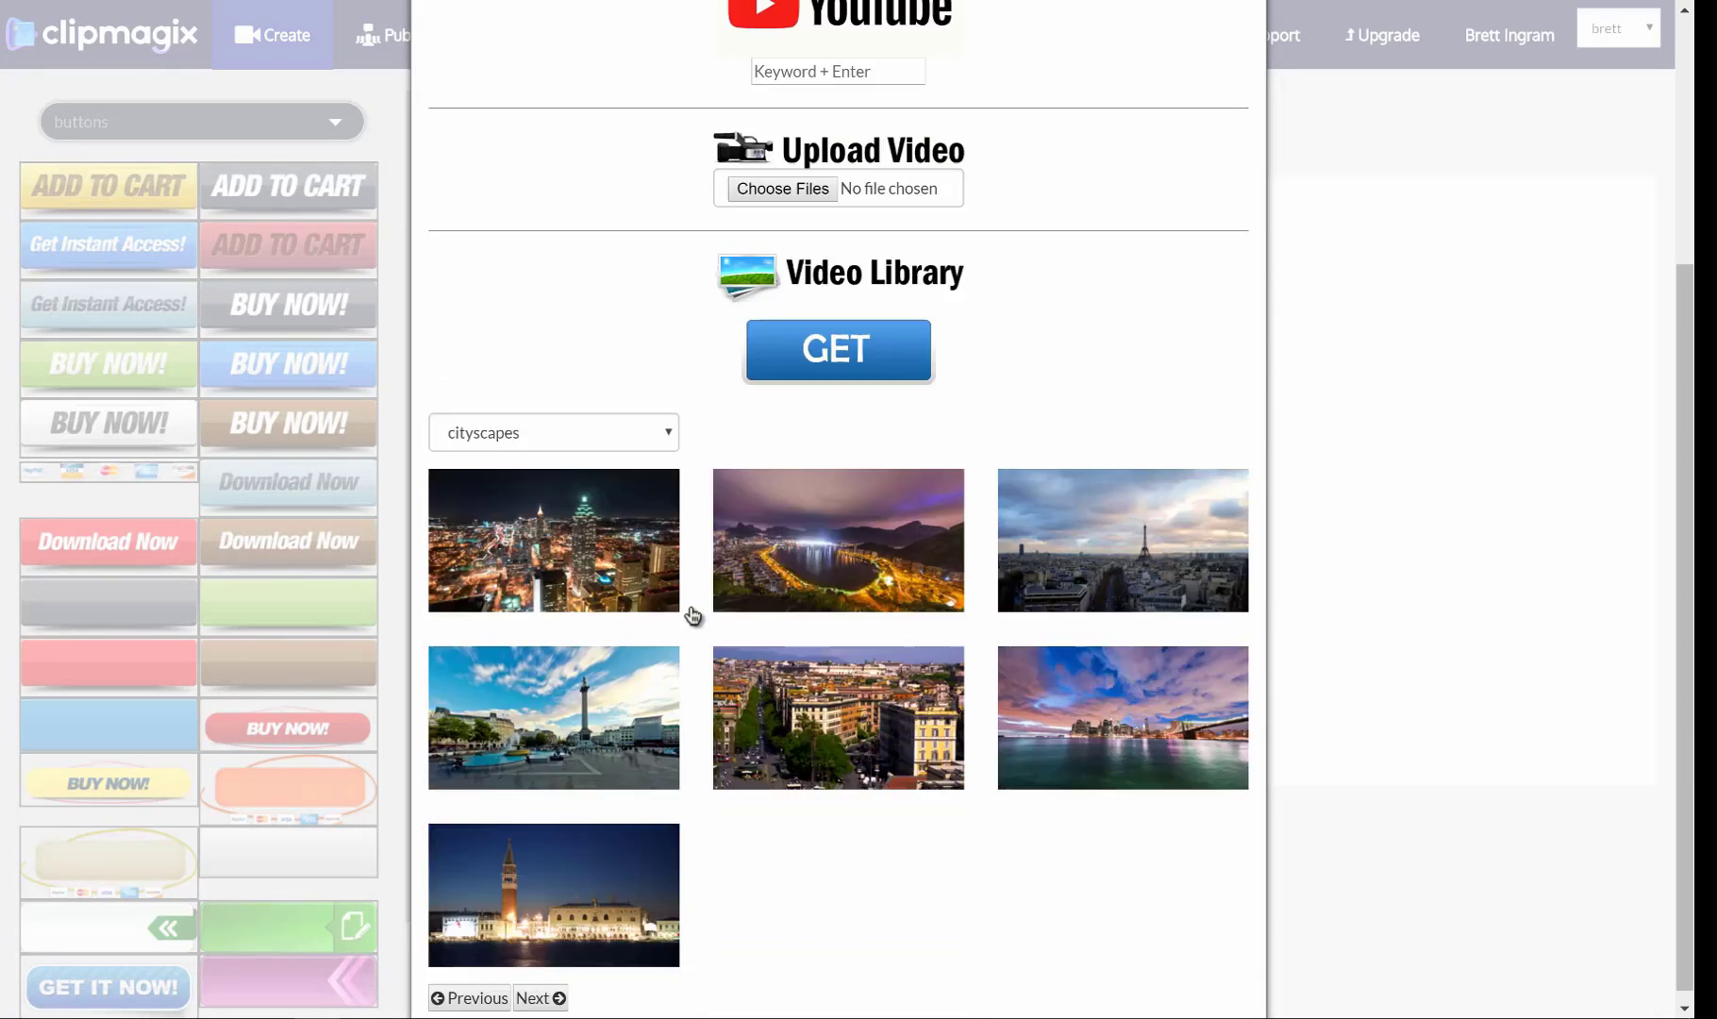
pyautogui.click(594, 702)
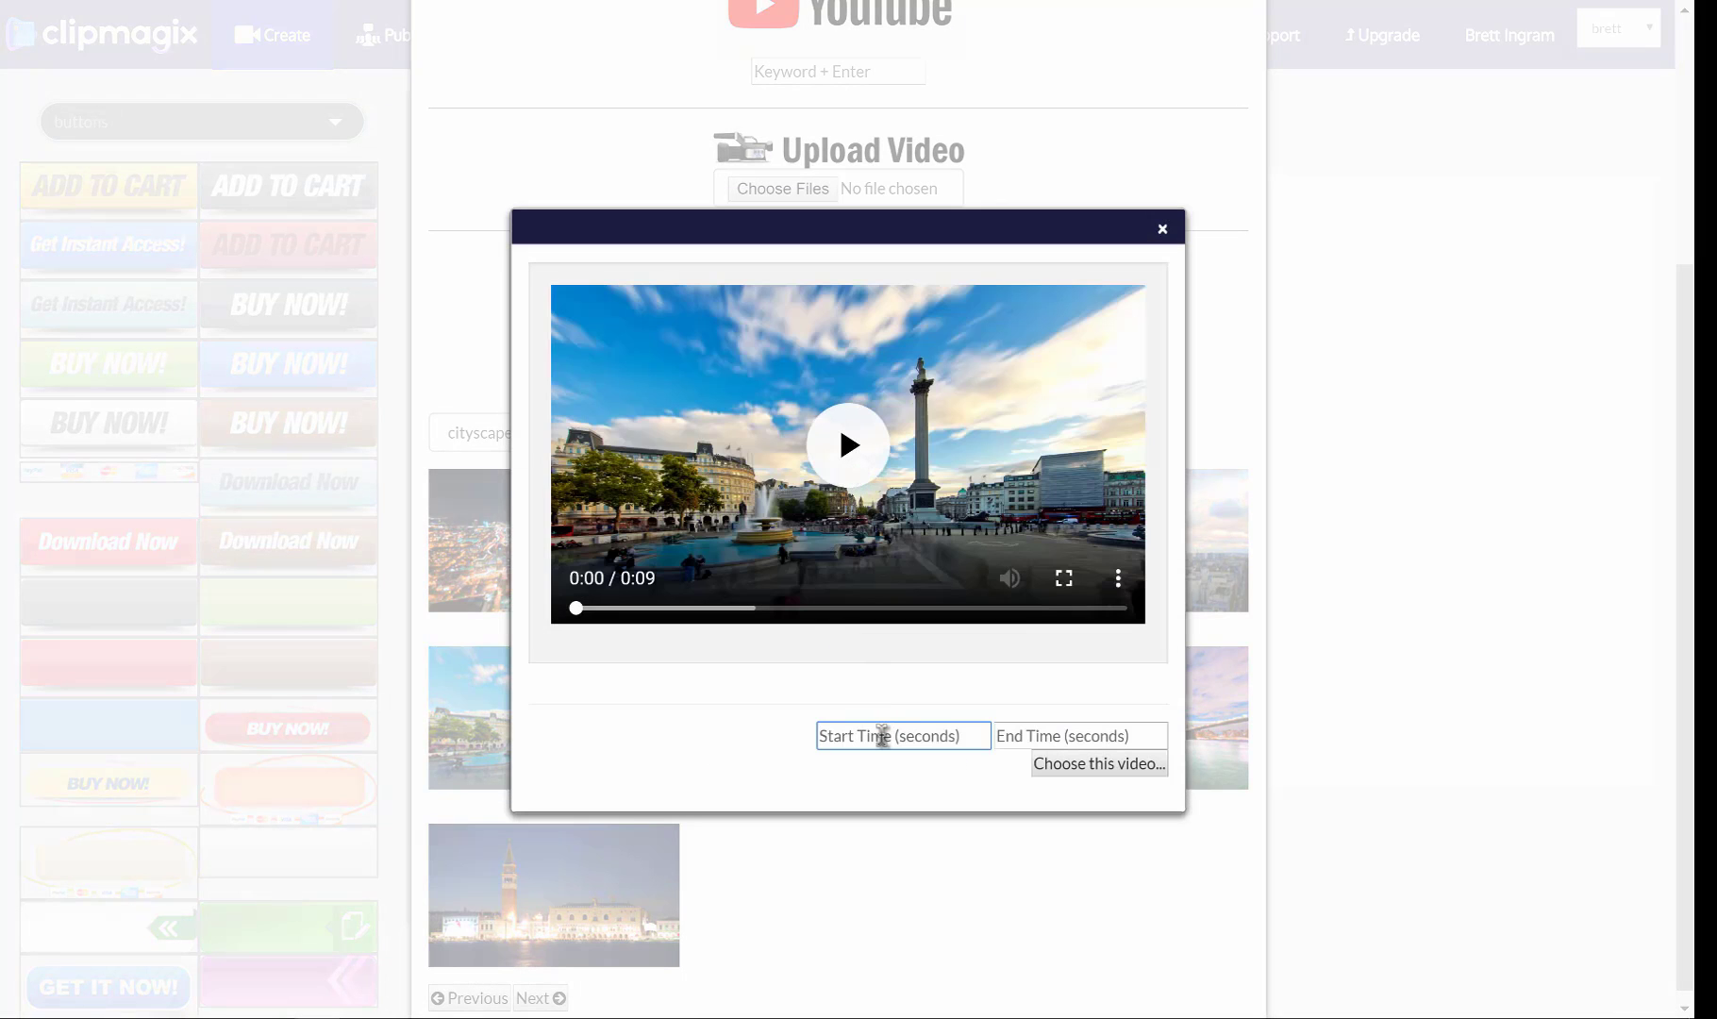
# Step: Trim the clip to start 1 and end 6 seconds and load it onto the canvas
pyautogui.write('1')
pyautogui.click(1055, 736)
pyautogui.write('6')
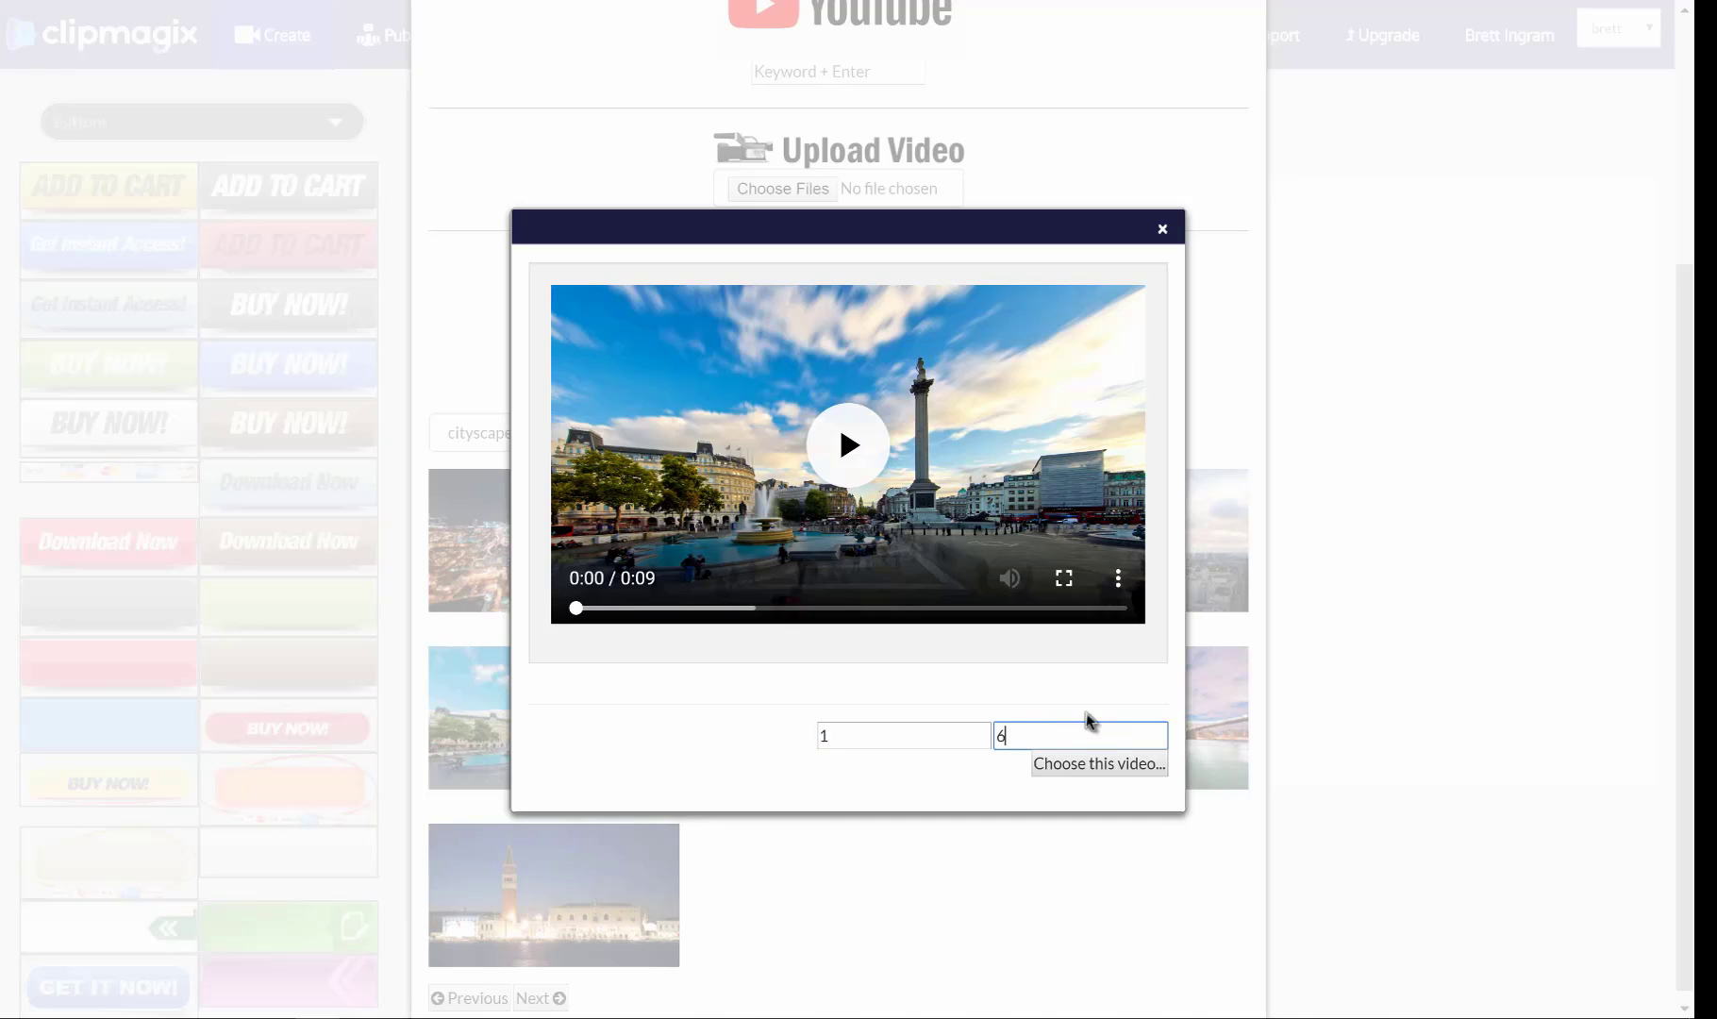
pyautogui.click(1100, 763)
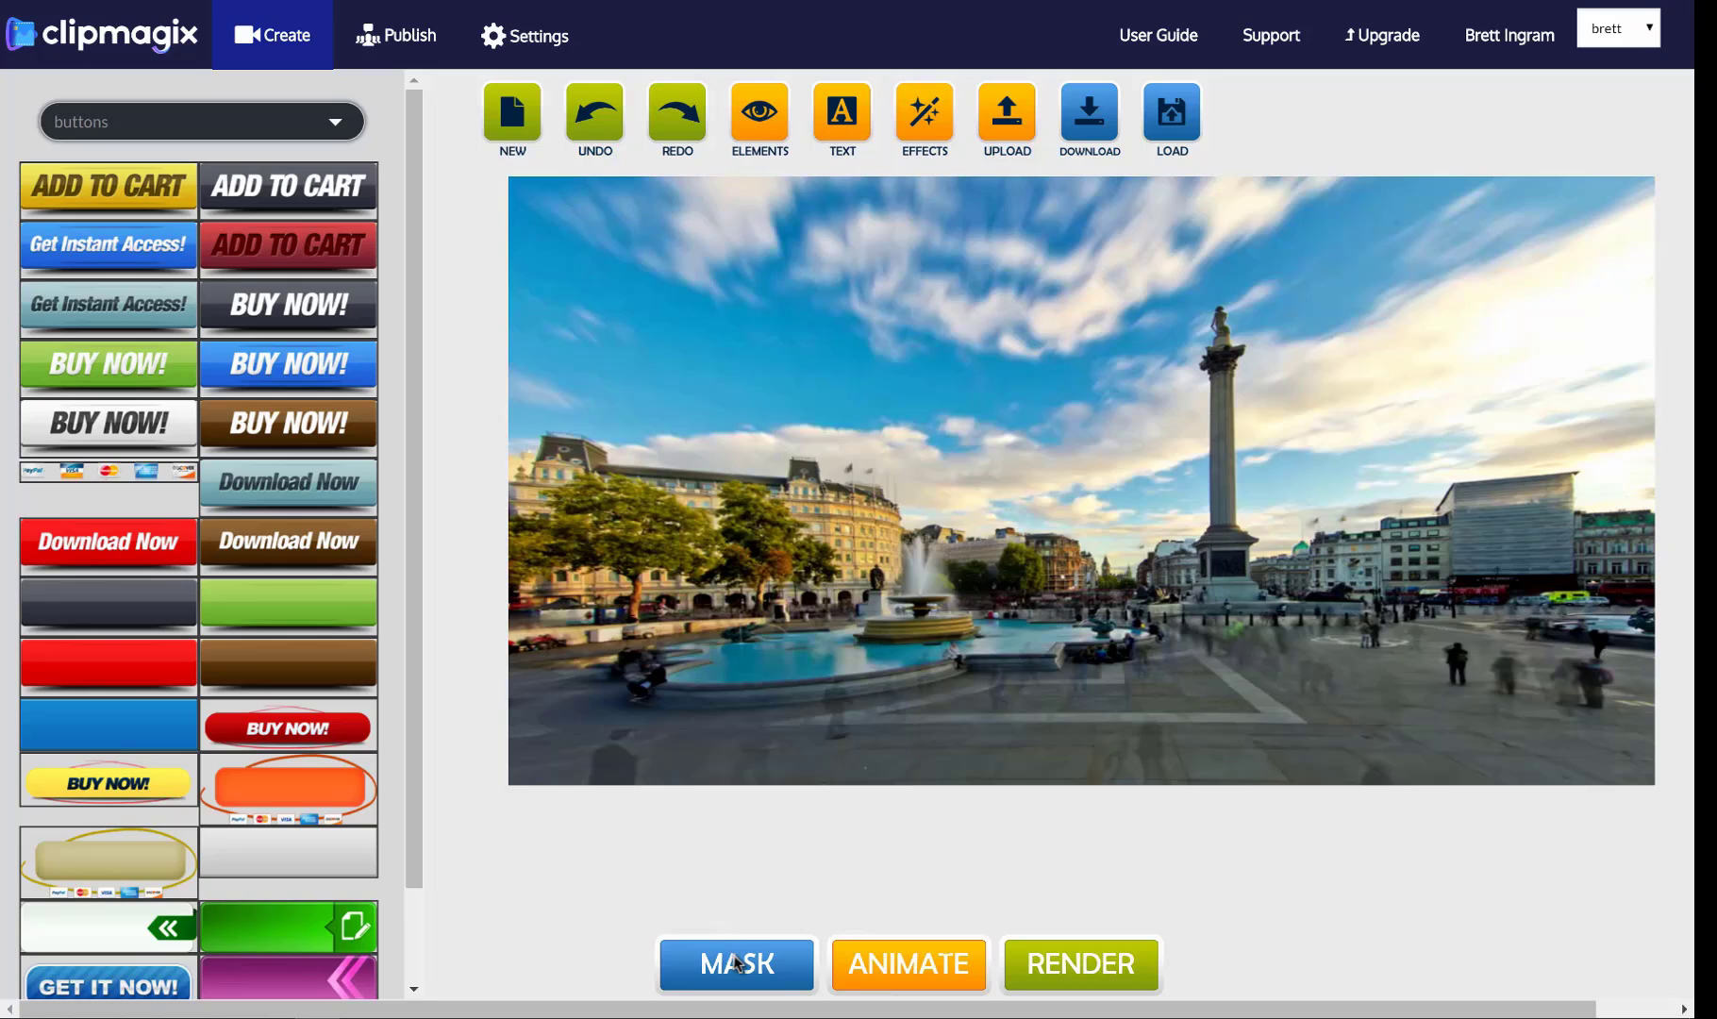
# Step: Paint a widened mask over the entire sky above the buildings, then render the cinemagraph
pyautogui.click(735, 963)
pyautogui.click(924, 957)
pyautogui.moveTo(521, 205)
pyautogui.mouseDown()
pyautogui.moveTo(1355, 209)
pyautogui.moveTo(1644, 220)
pyautogui.moveTo(1669, 248)
pyautogui.moveTo(1616, 265)
pyautogui.moveTo(715, 242)
pyautogui.moveTo(501, 265)
pyautogui.mouseUp()
pyautogui.moveTo(731, 299)
pyautogui.mouseDown()
pyautogui.moveTo(1593, 319)
pyautogui.moveTo(1284, 369)
pyautogui.moveTo(630, 355)
pyautogui.moveTo(522, 370)
pyautogui.moveTo(497, 408)
pyautogui.moveTo(859, 474)
pyautogui.moveTo(894, 502)
pyautogui.moveTo(1117, 554)
pyautogui.moveTo(1520, 492)
pyautogui.moveTo(1641, 497)
pyautogui.moveTo(1635, 451)
pyautogui.moveTo(1078, 482)
pyautogui.moveTo(578, 401)
pyautogui.mouseUp()
pyautogui.moveTo(897, 405)
pyautogui.mouseDown()
pyautogui.moveTo(1264, 391)
pyautogui.moveTo(1446, 425)
pyautogui.mouseUp()
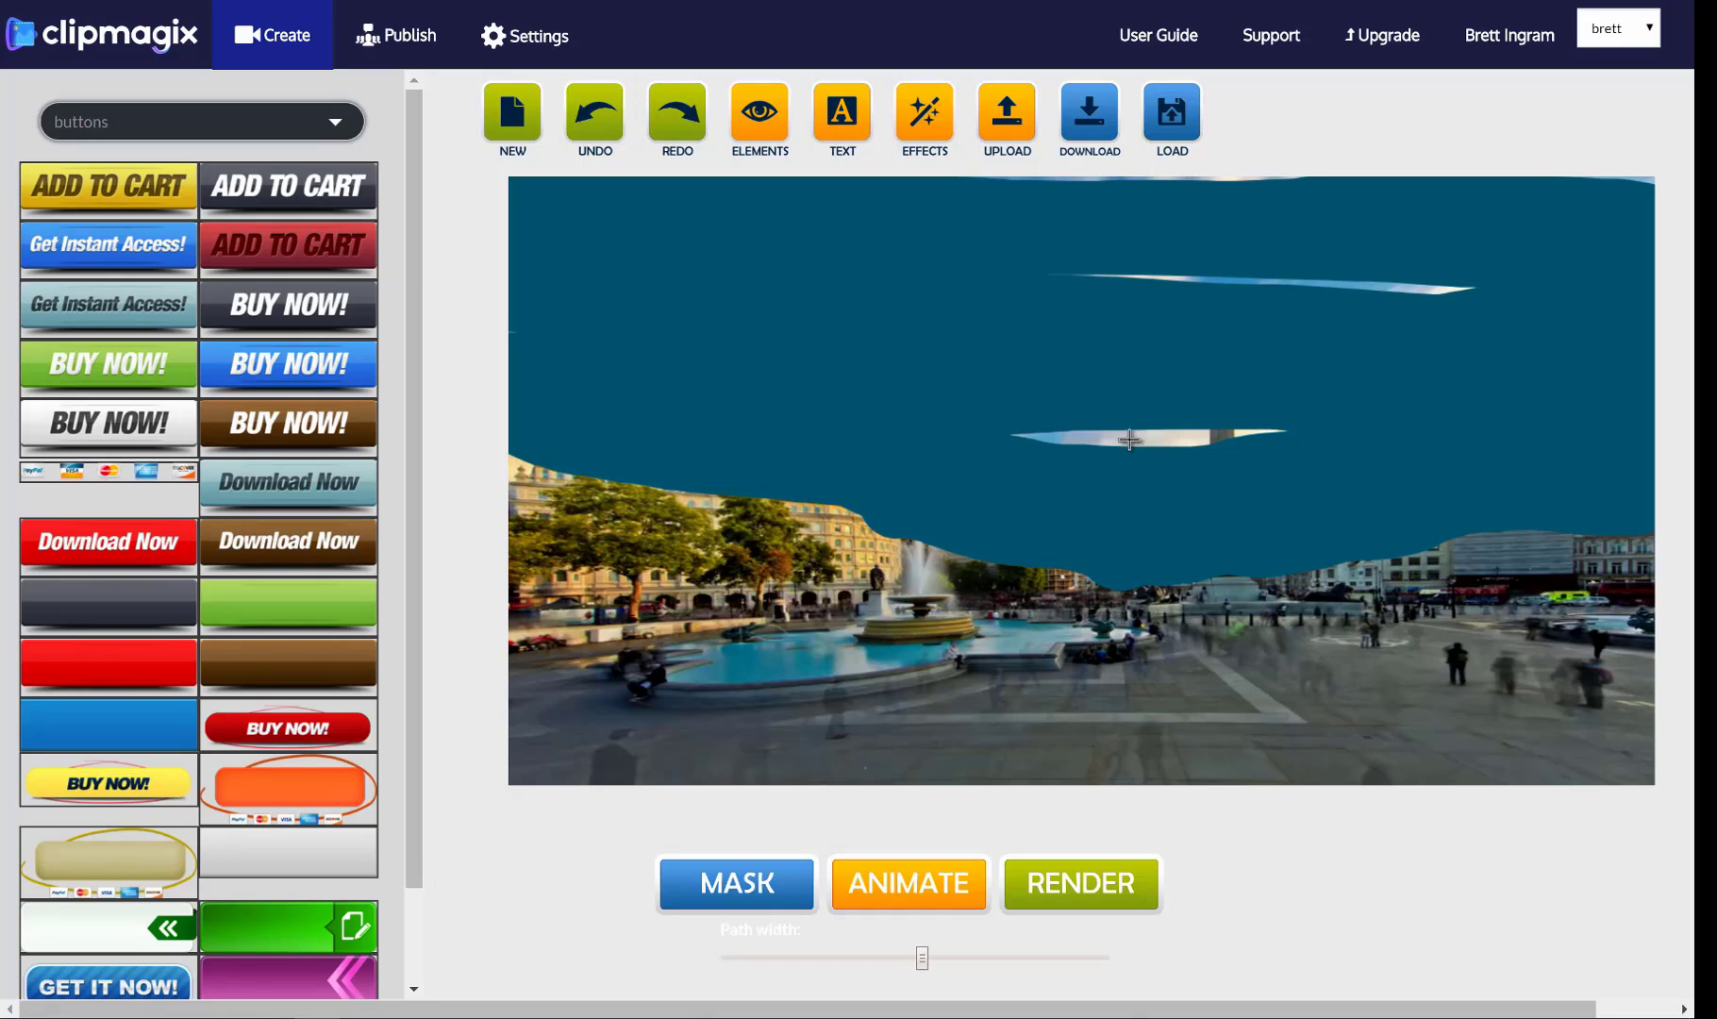
pyautogui.moveTo(1127, 439); pyautogui.dragTo(999, 423)
pyautogui.moveTo(1049, 280); pyautogui.dragTo(1488, 295)
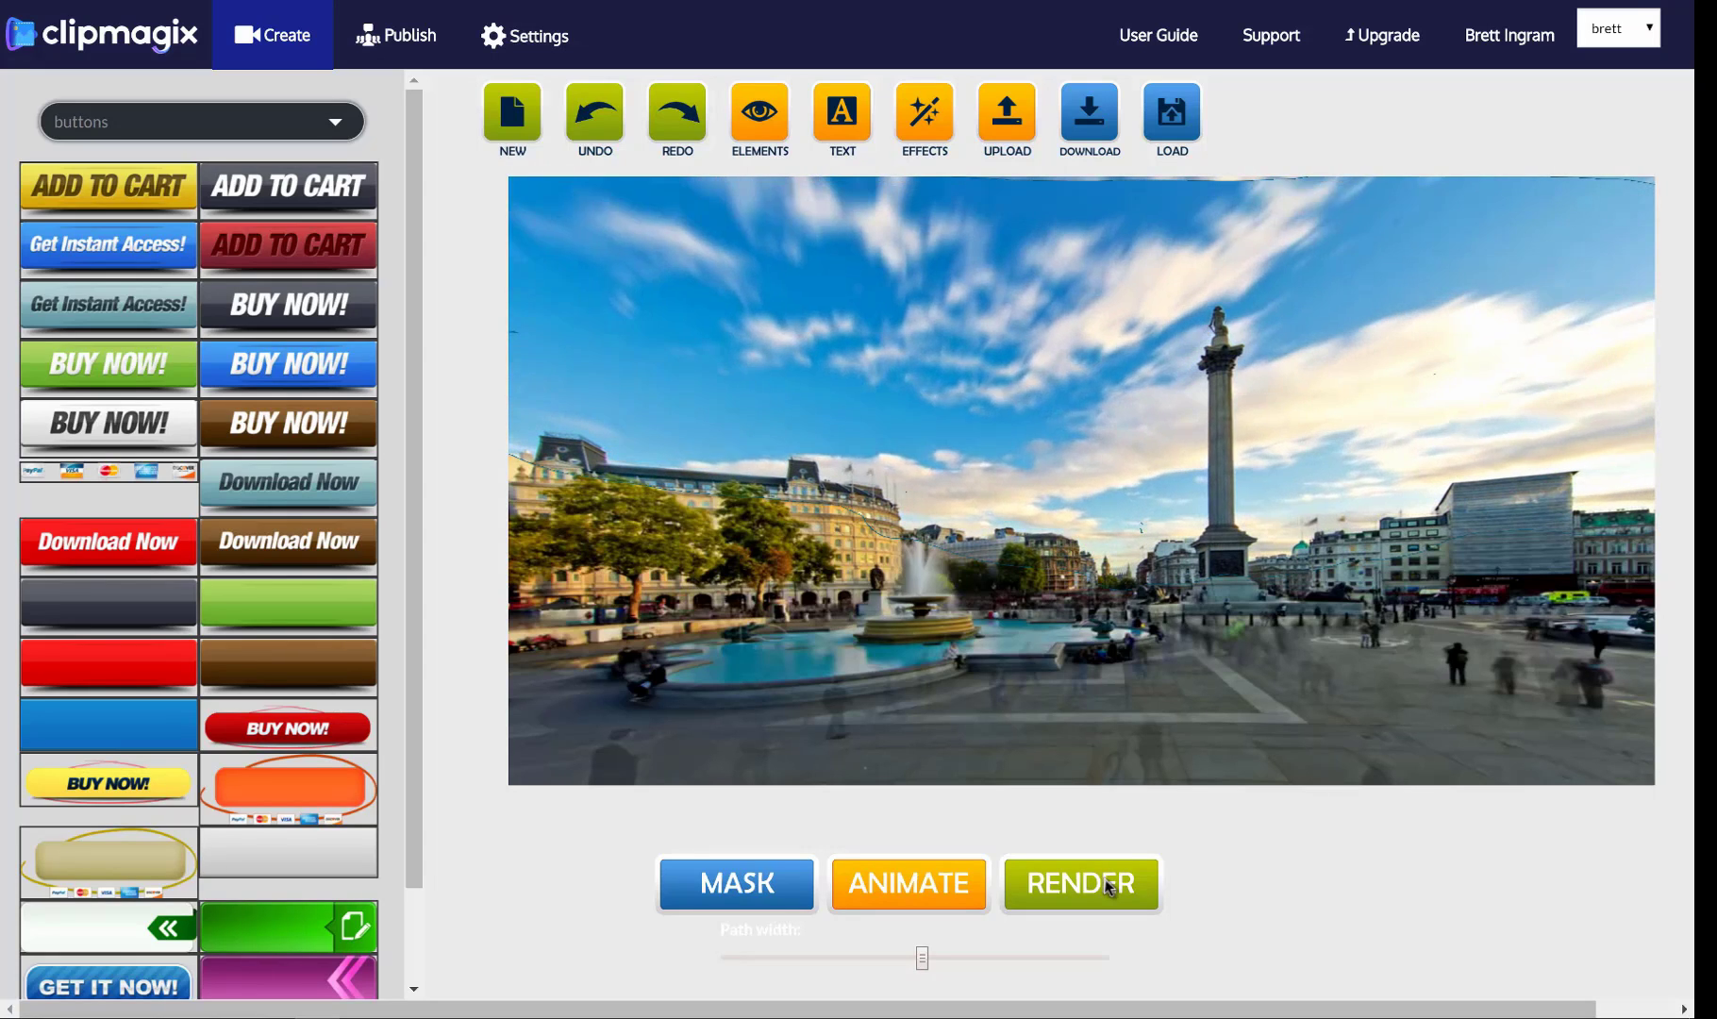
pyautogui.click(1111, 873)
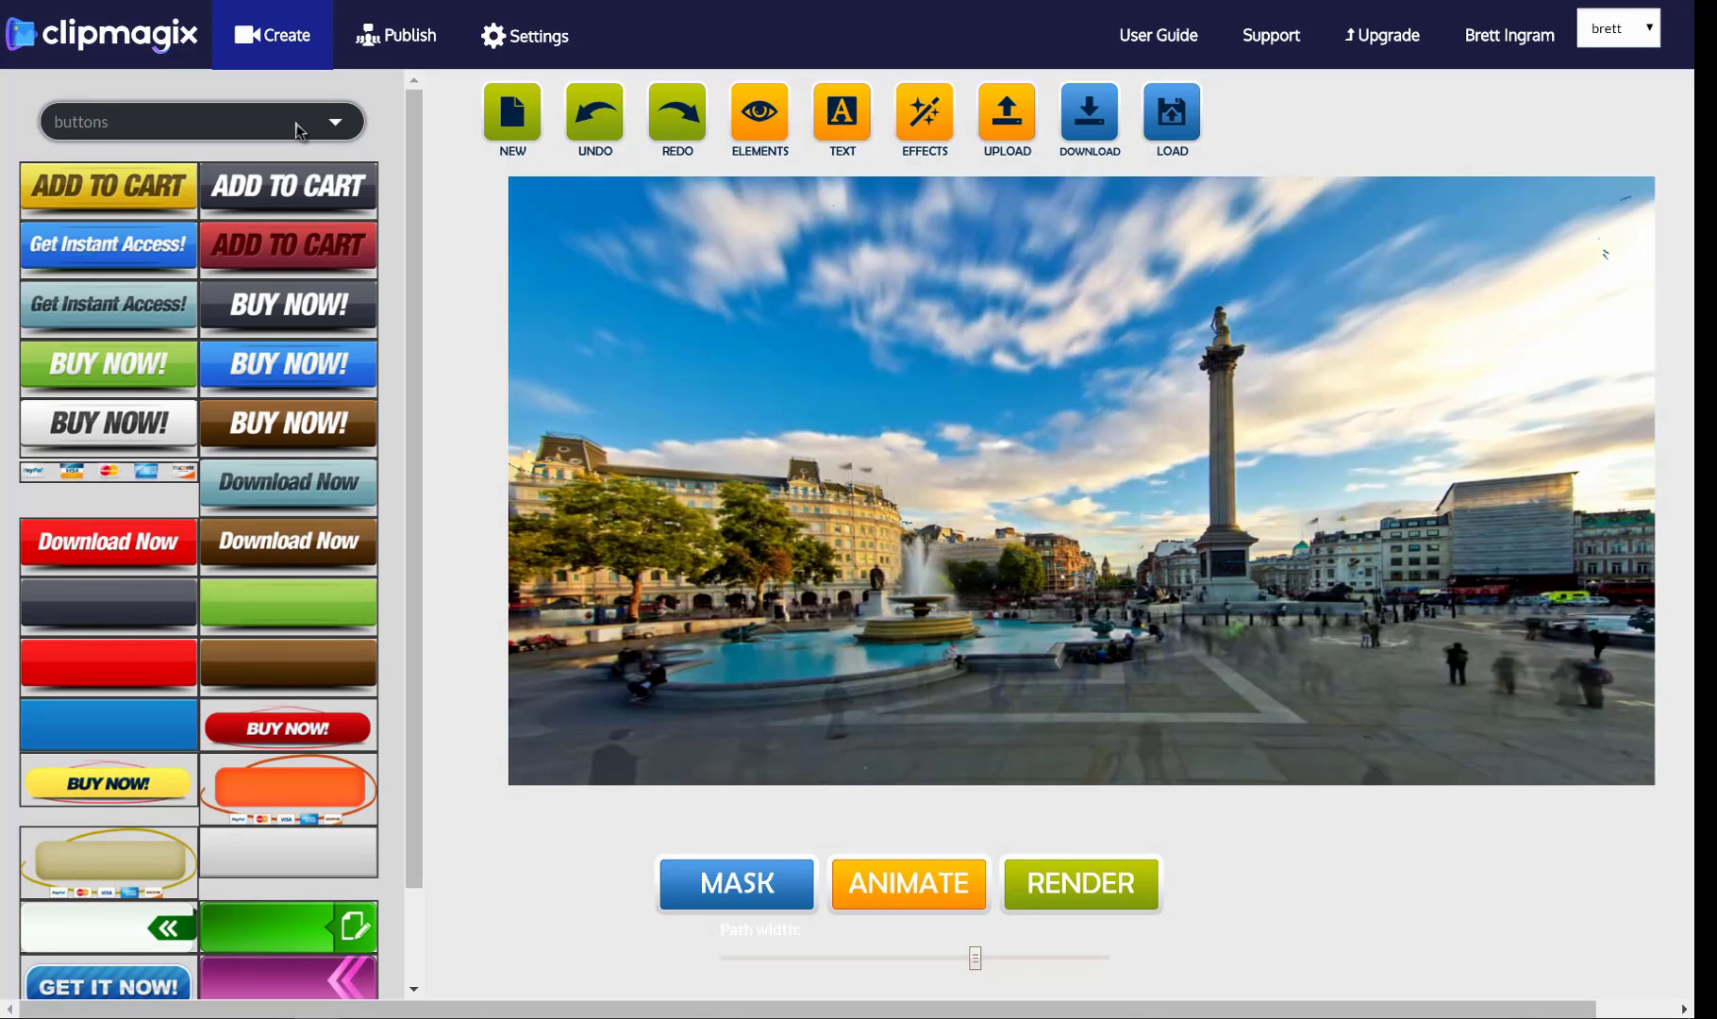
# Step: Add a 'this is cool' caption at the top-left with Shadow/Glow set to None
pyautogui.click(839, 115)
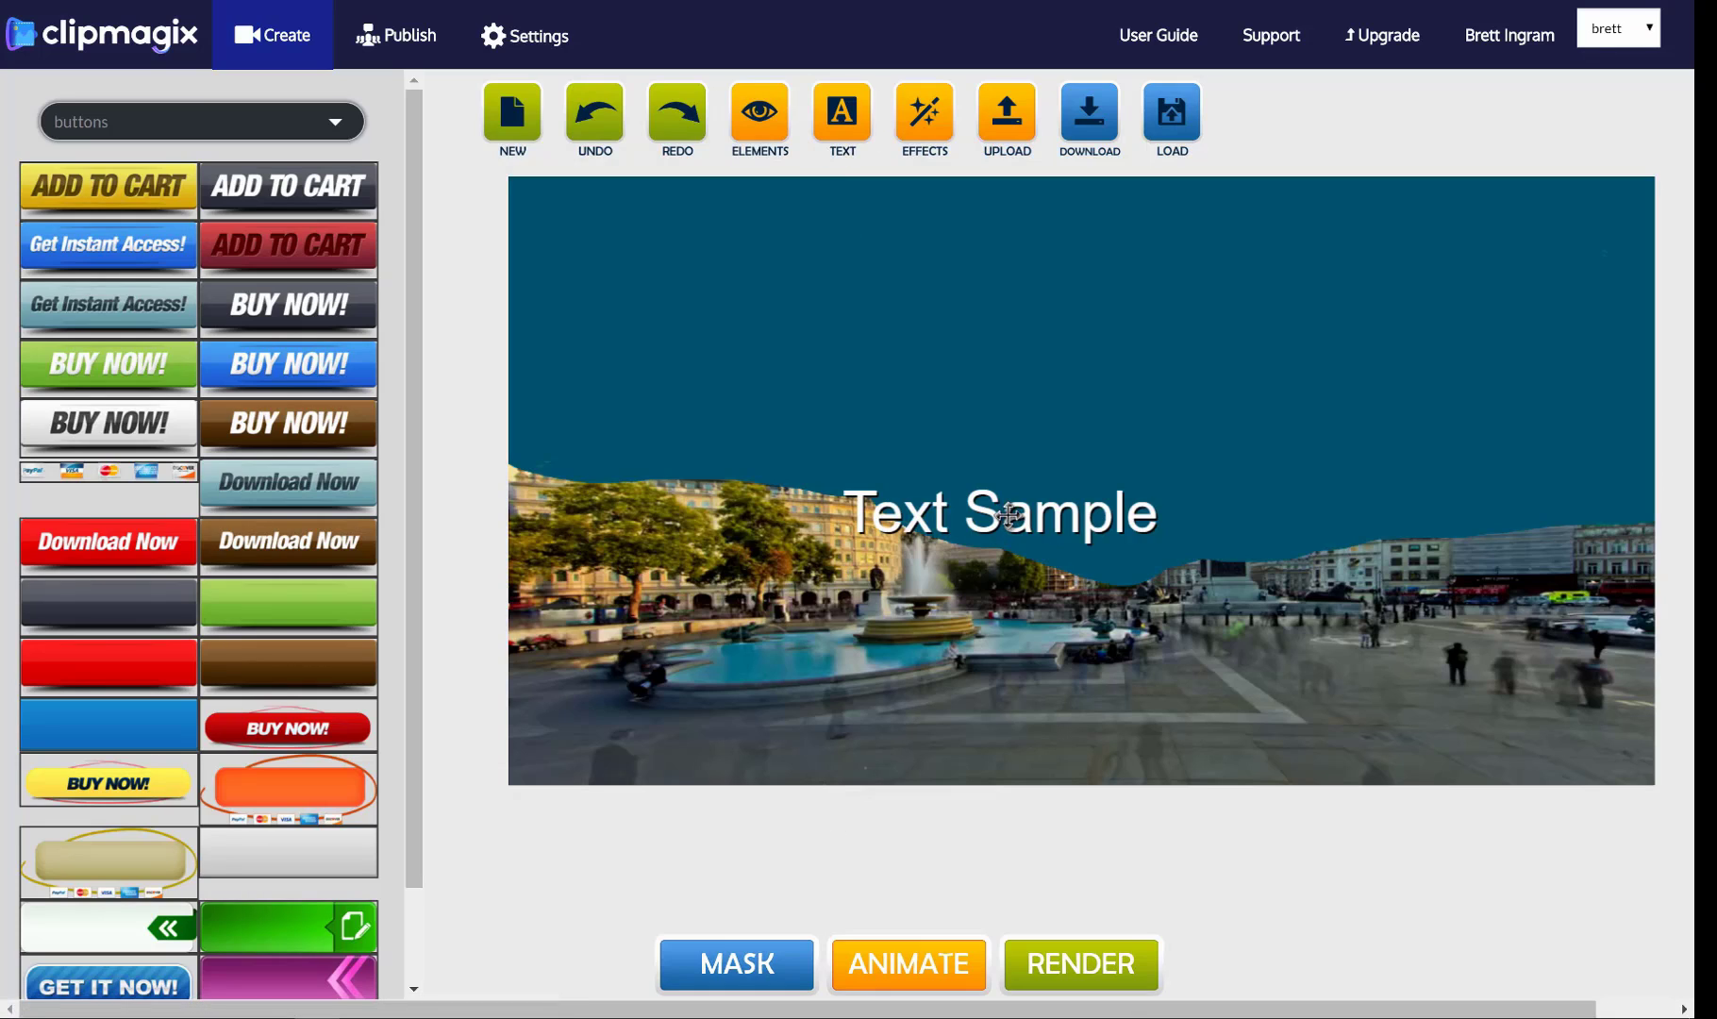
pyautogui.moveTo(1000, 509); pyautogui.dragTo(728, 279)
pyautogui.write('this is cool')
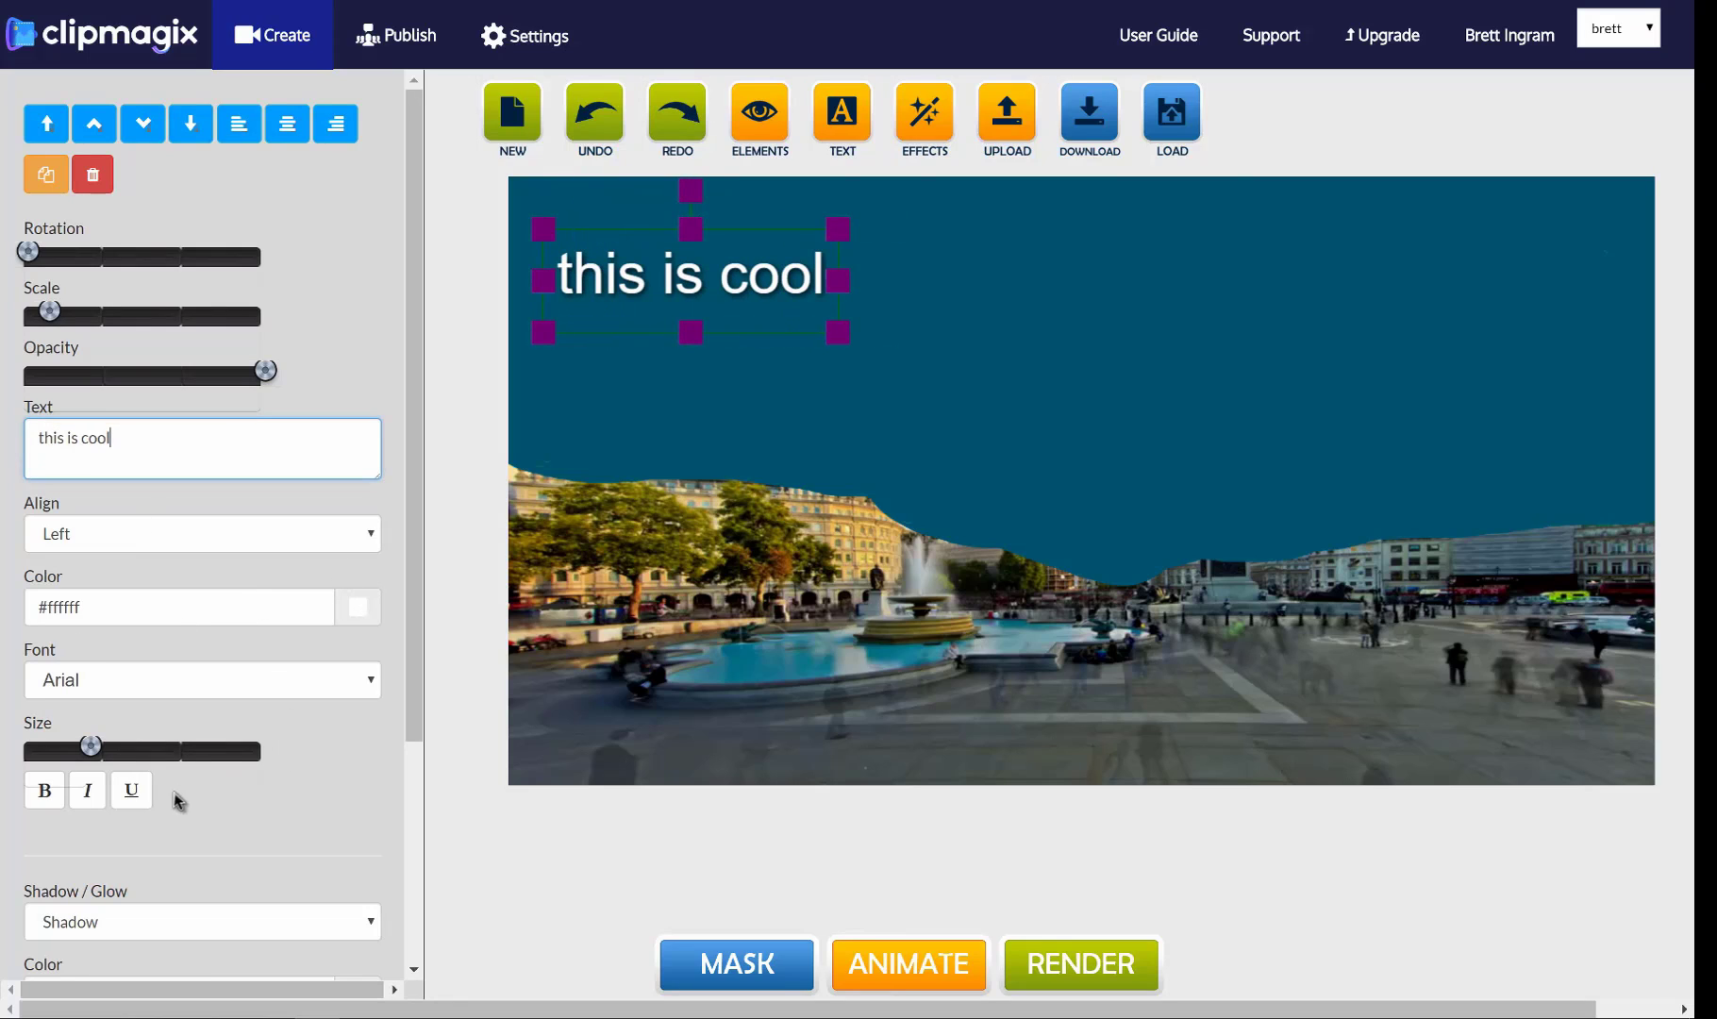
pyautogui.moveTo(699, 283); pyautogui.dragTo(724, 267)
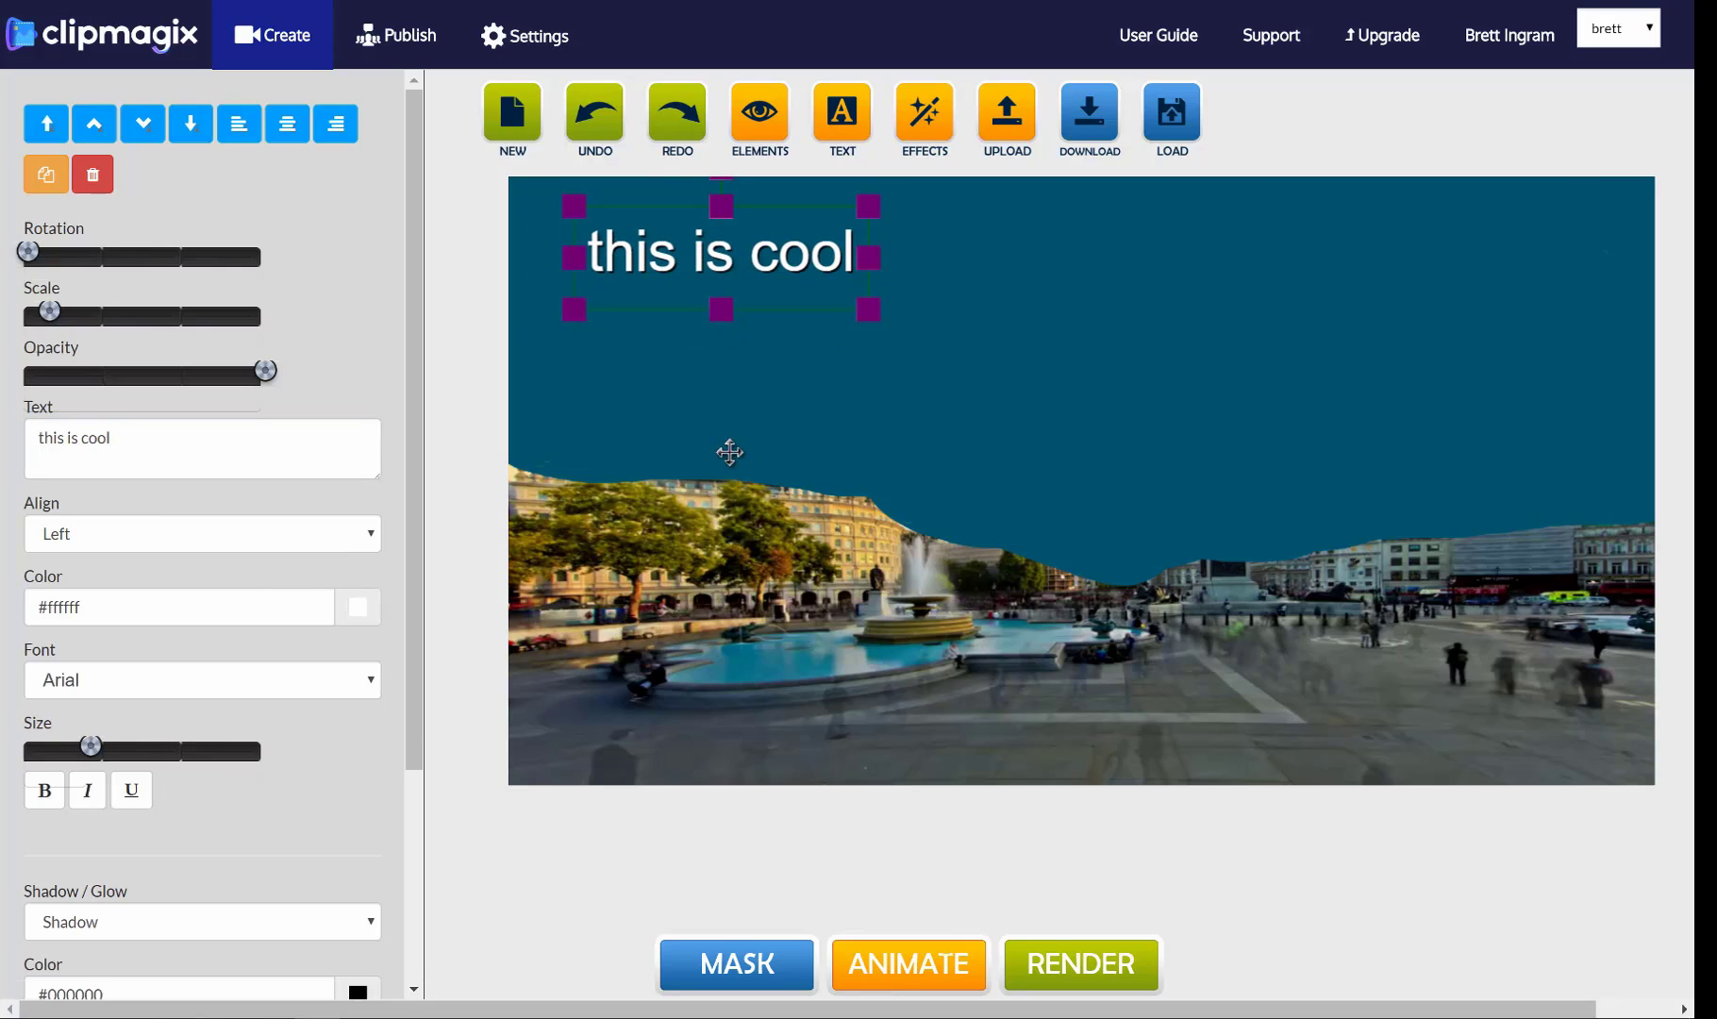
pyautogui.click(766, 399)
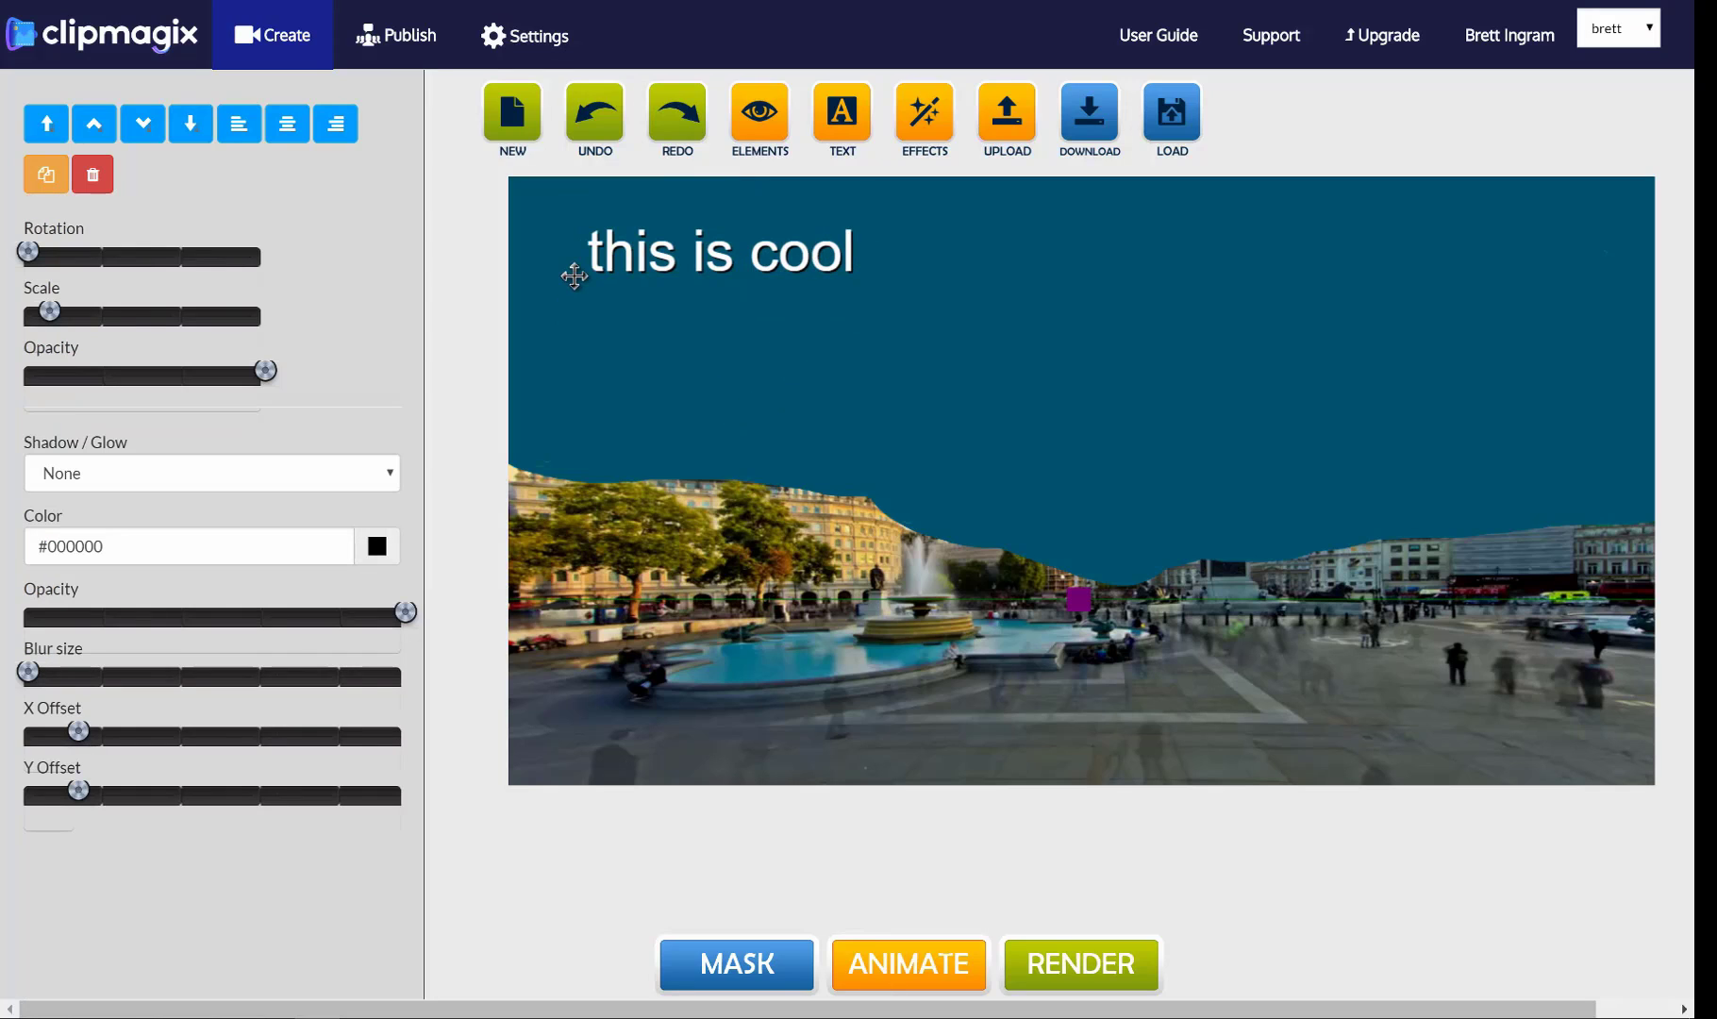
pyautogui.click(772, 142)
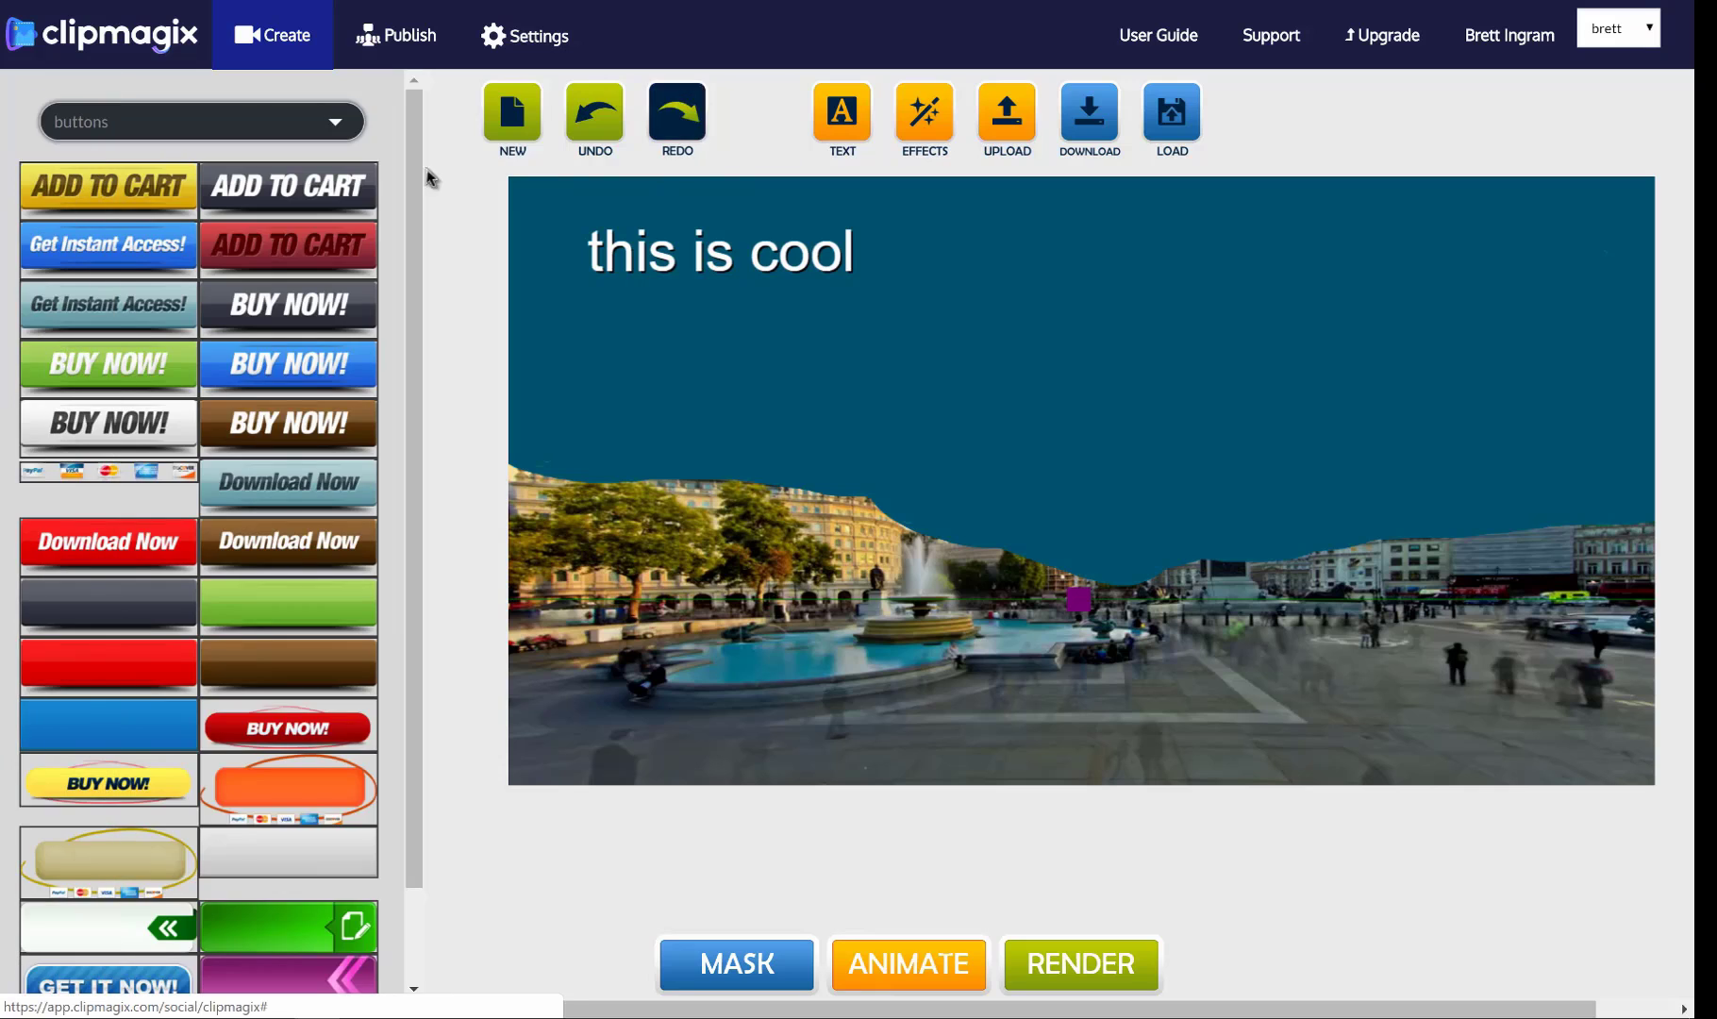
# Step: Add the yellow ADD TO CART button, resize it smaller and place it in the lower-right corner
pyautogui.click(134, 195)
pyautogui.moveTo(665, 220); pyautogui.dragTo(1375, 539)
pyautogui.moveTo(1529, 484); pyautogui.dragTo(1491, 497)
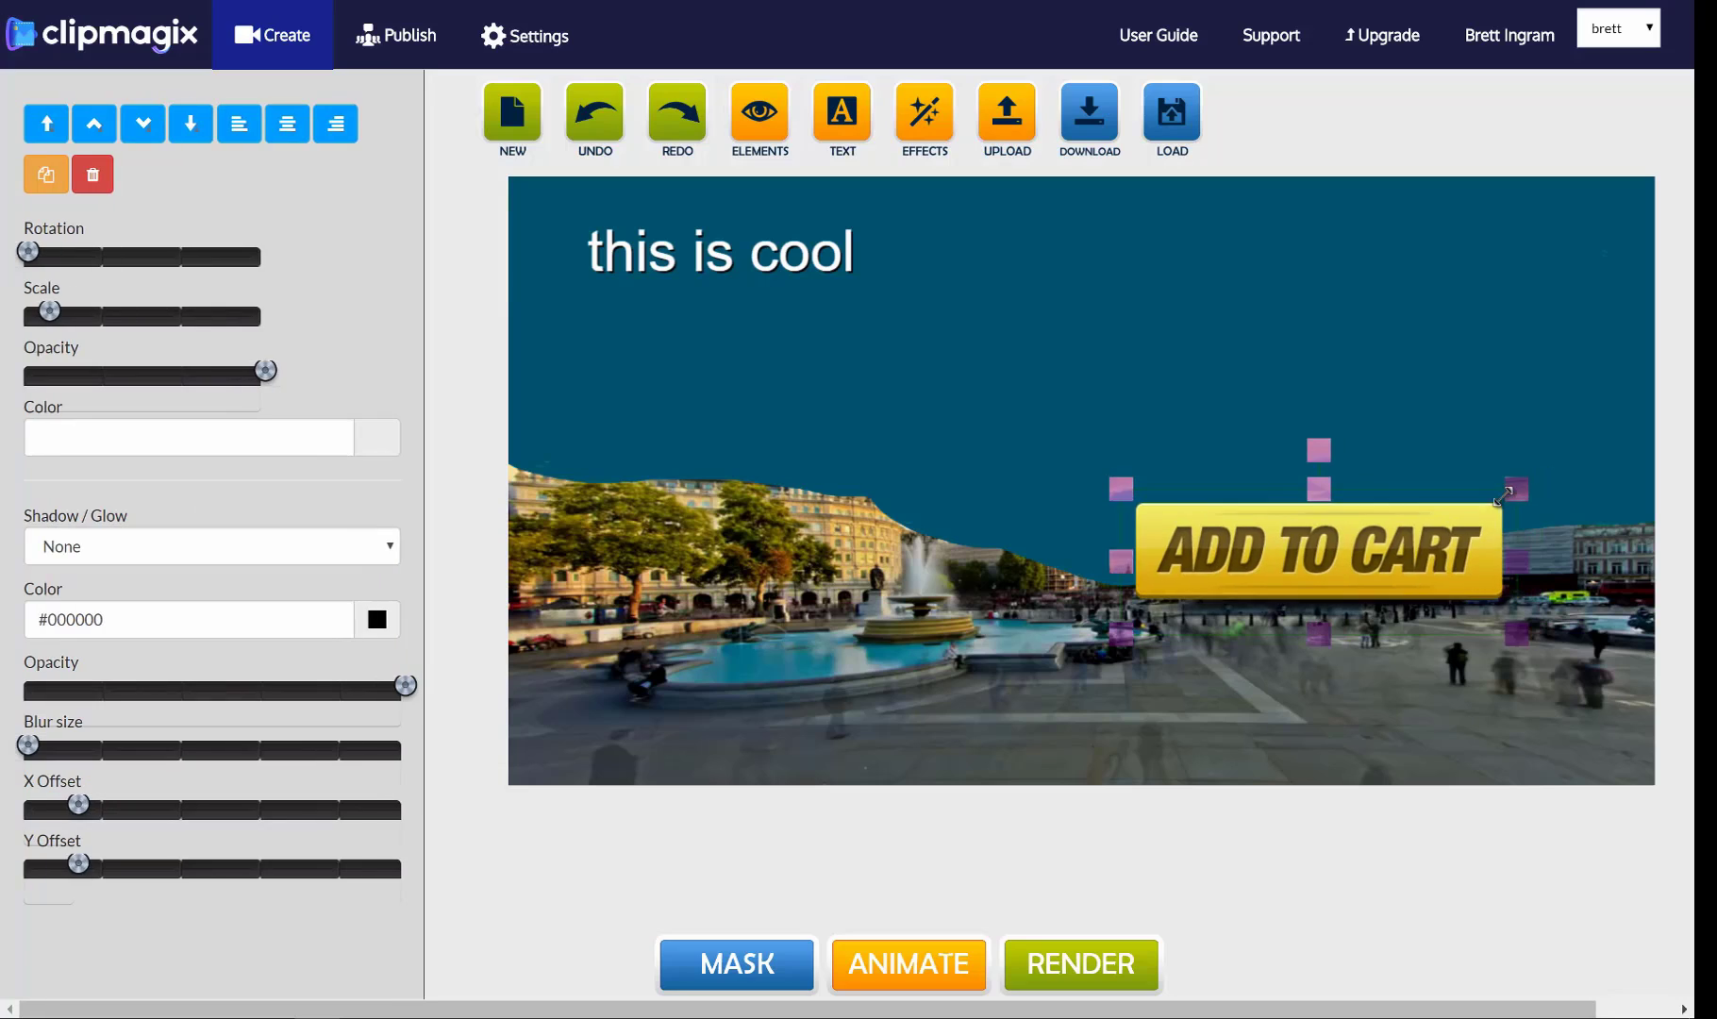
pyautogui.moveTo(1165, 569); pyautogui.dragTo(1216, 434)
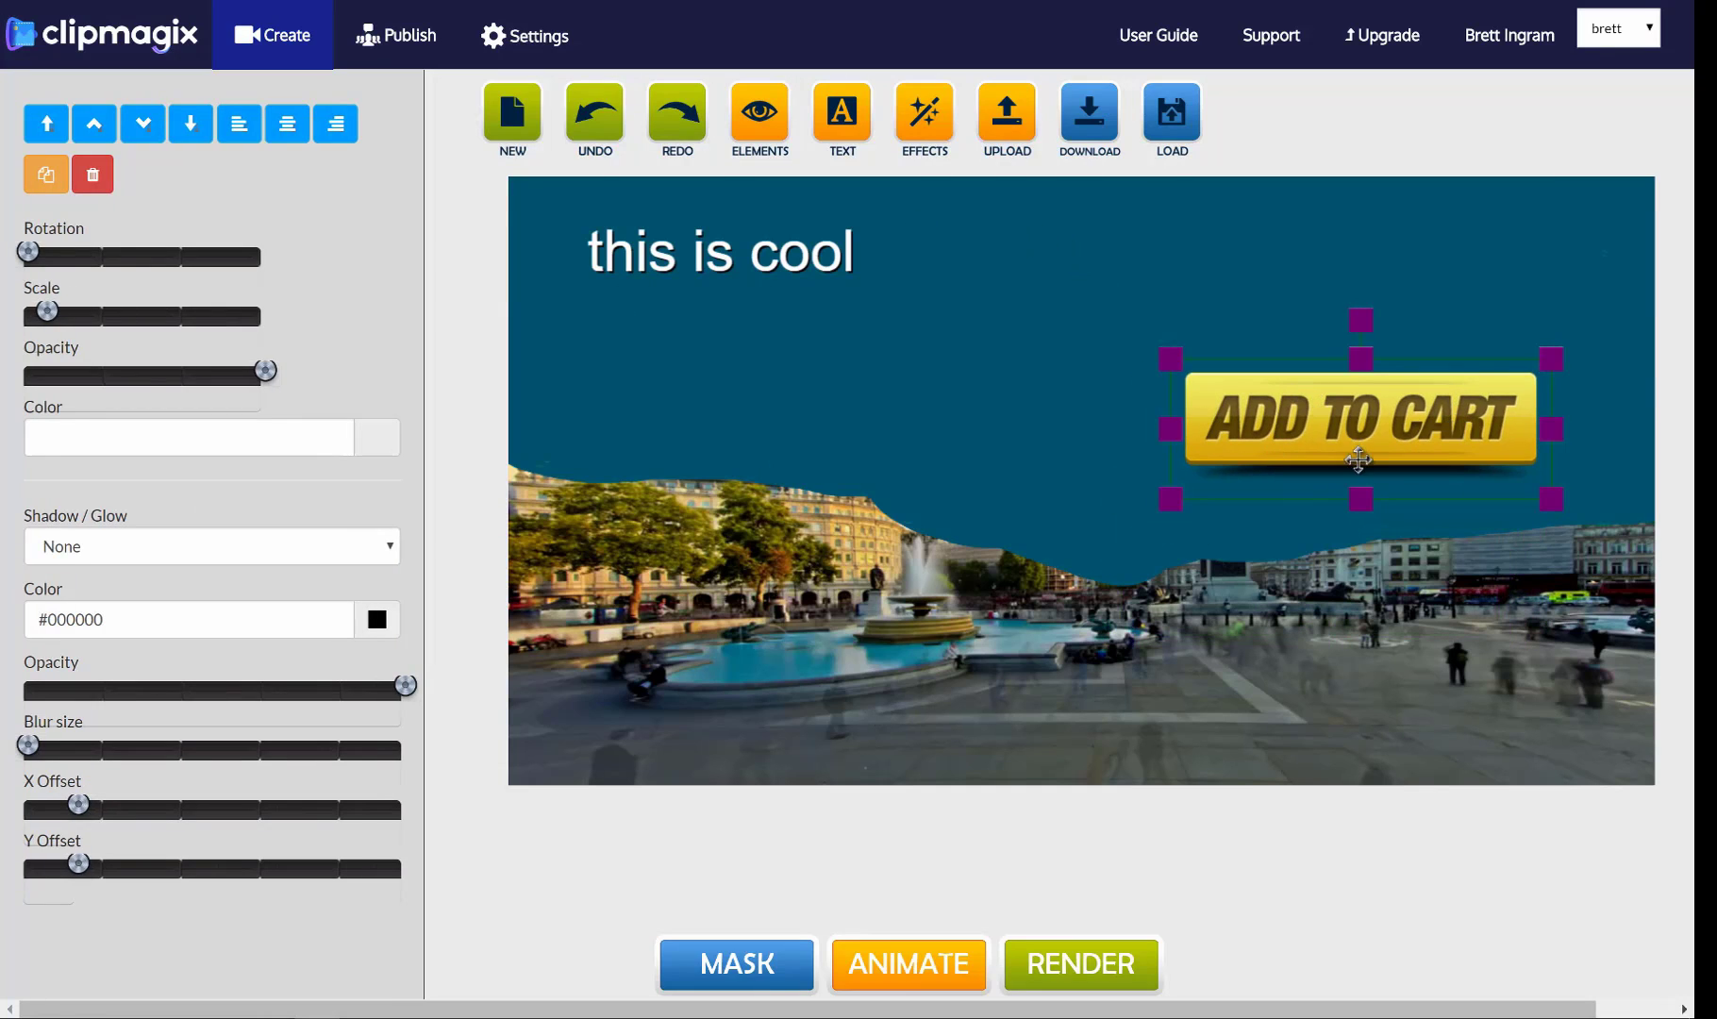
pyautogui.moveTo(1364, 484); pyautogui.dragTo(1429, 726)
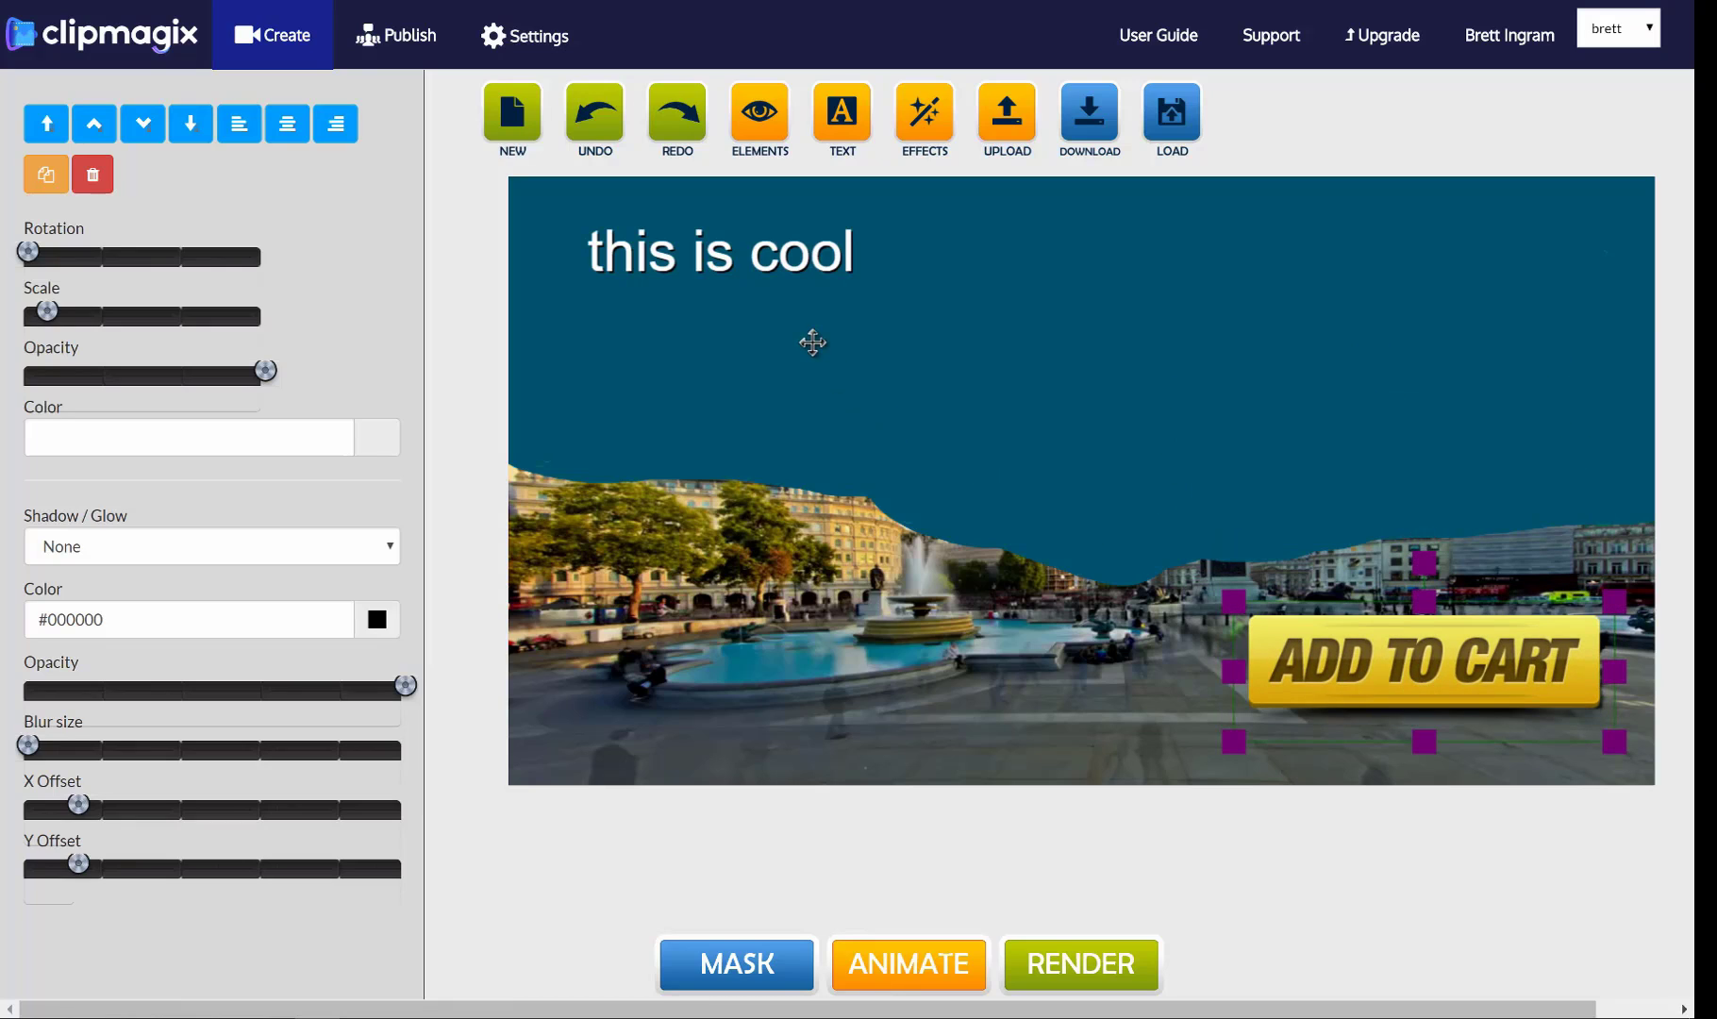
# Step: Browse the cutouts, icons and illustrations categories in the elements gallery
pyautogui.click(752, 132)
pyautogui.click(243, 134)
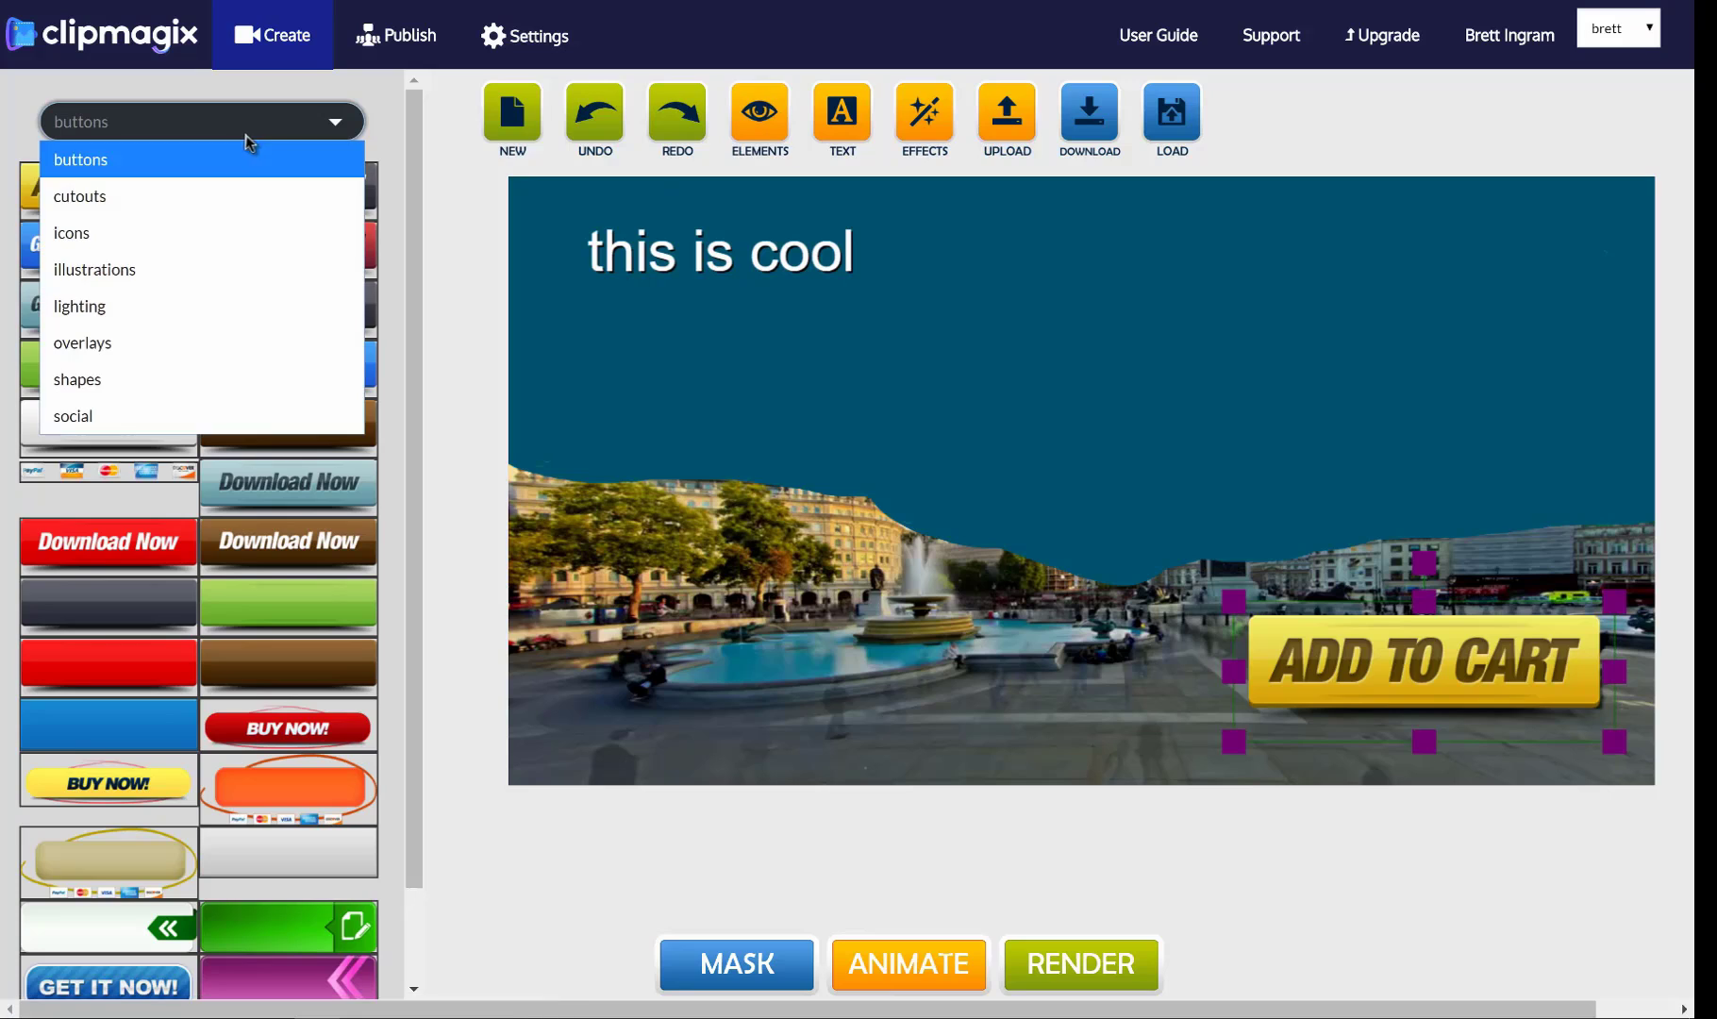
pyautogui.click(222, 195)
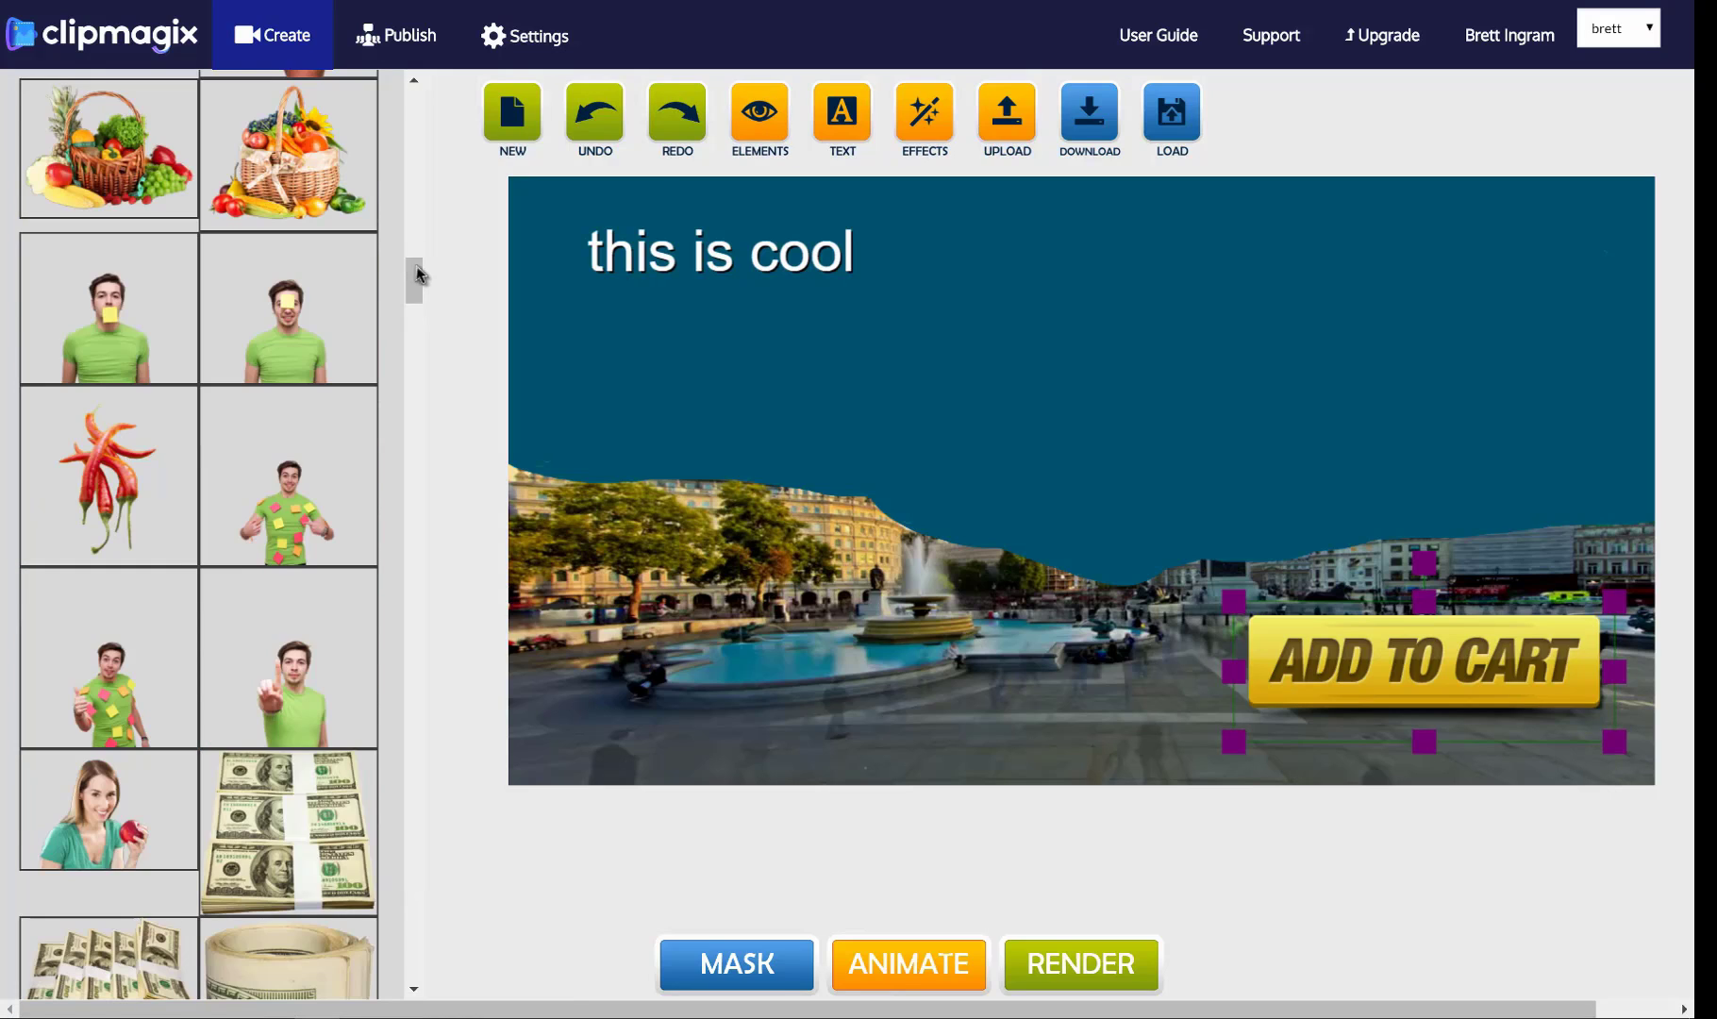
pyautogui.scroll(5, 415, 269)
pyautogui.click(281, 123)
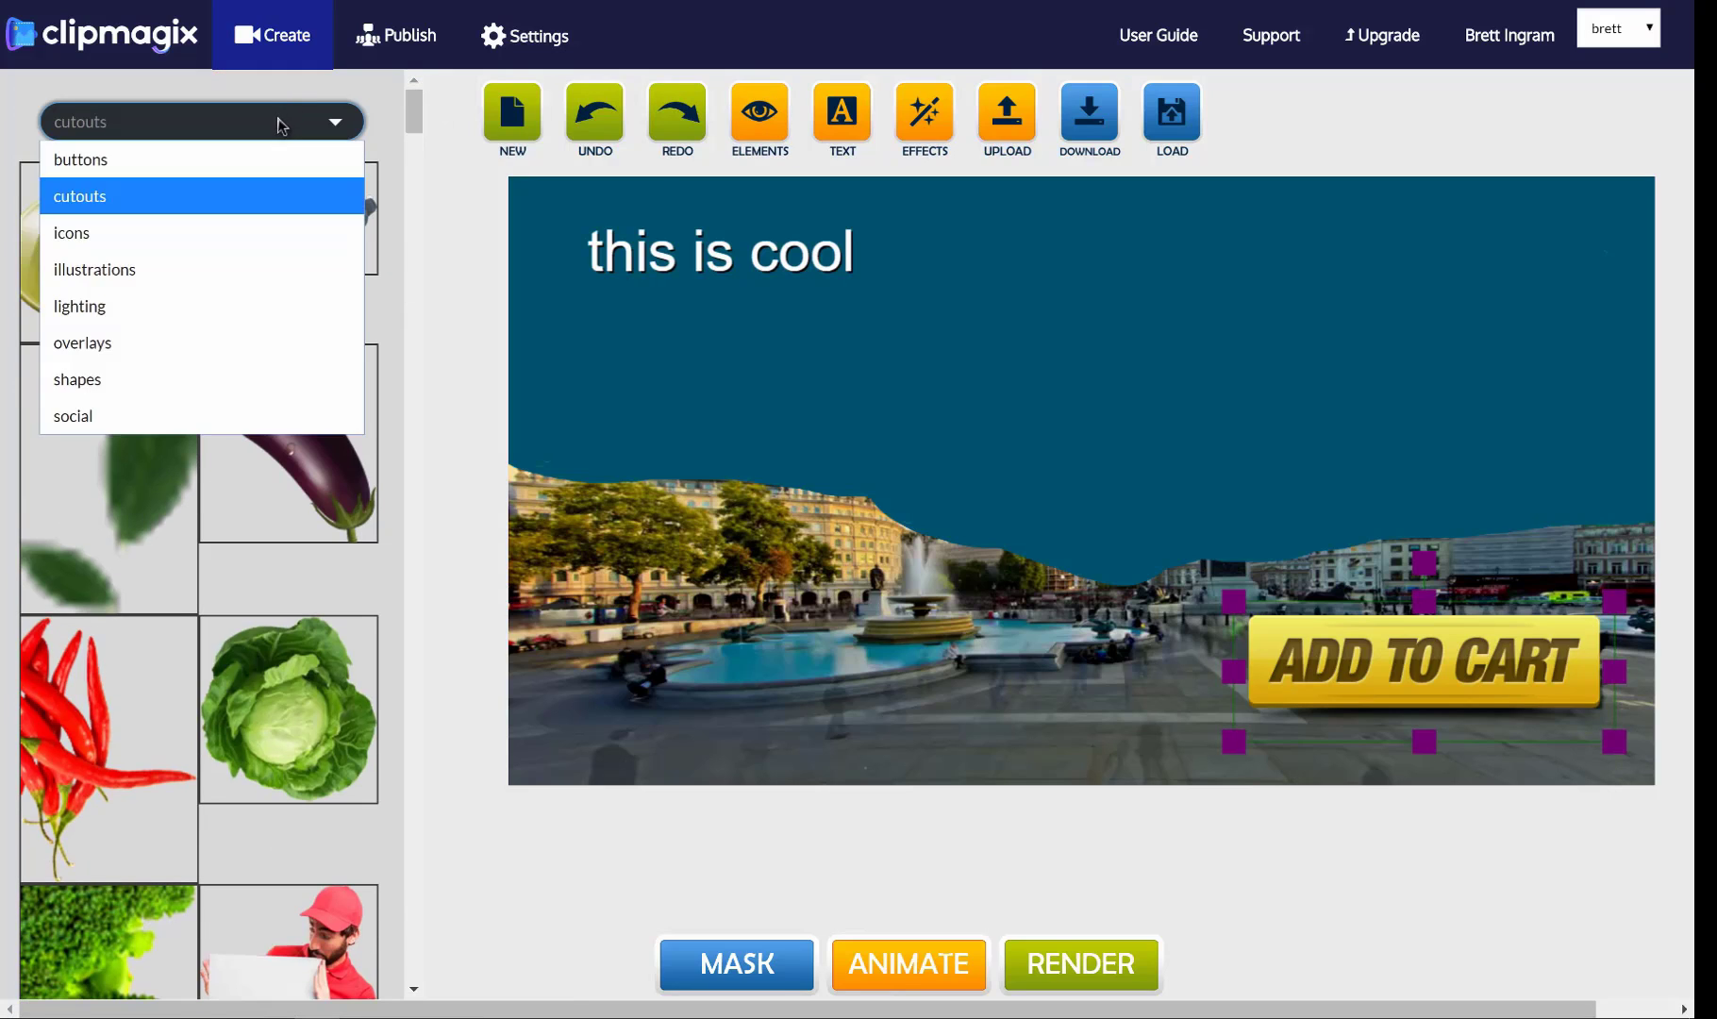
pyautogui.click(217, 232)
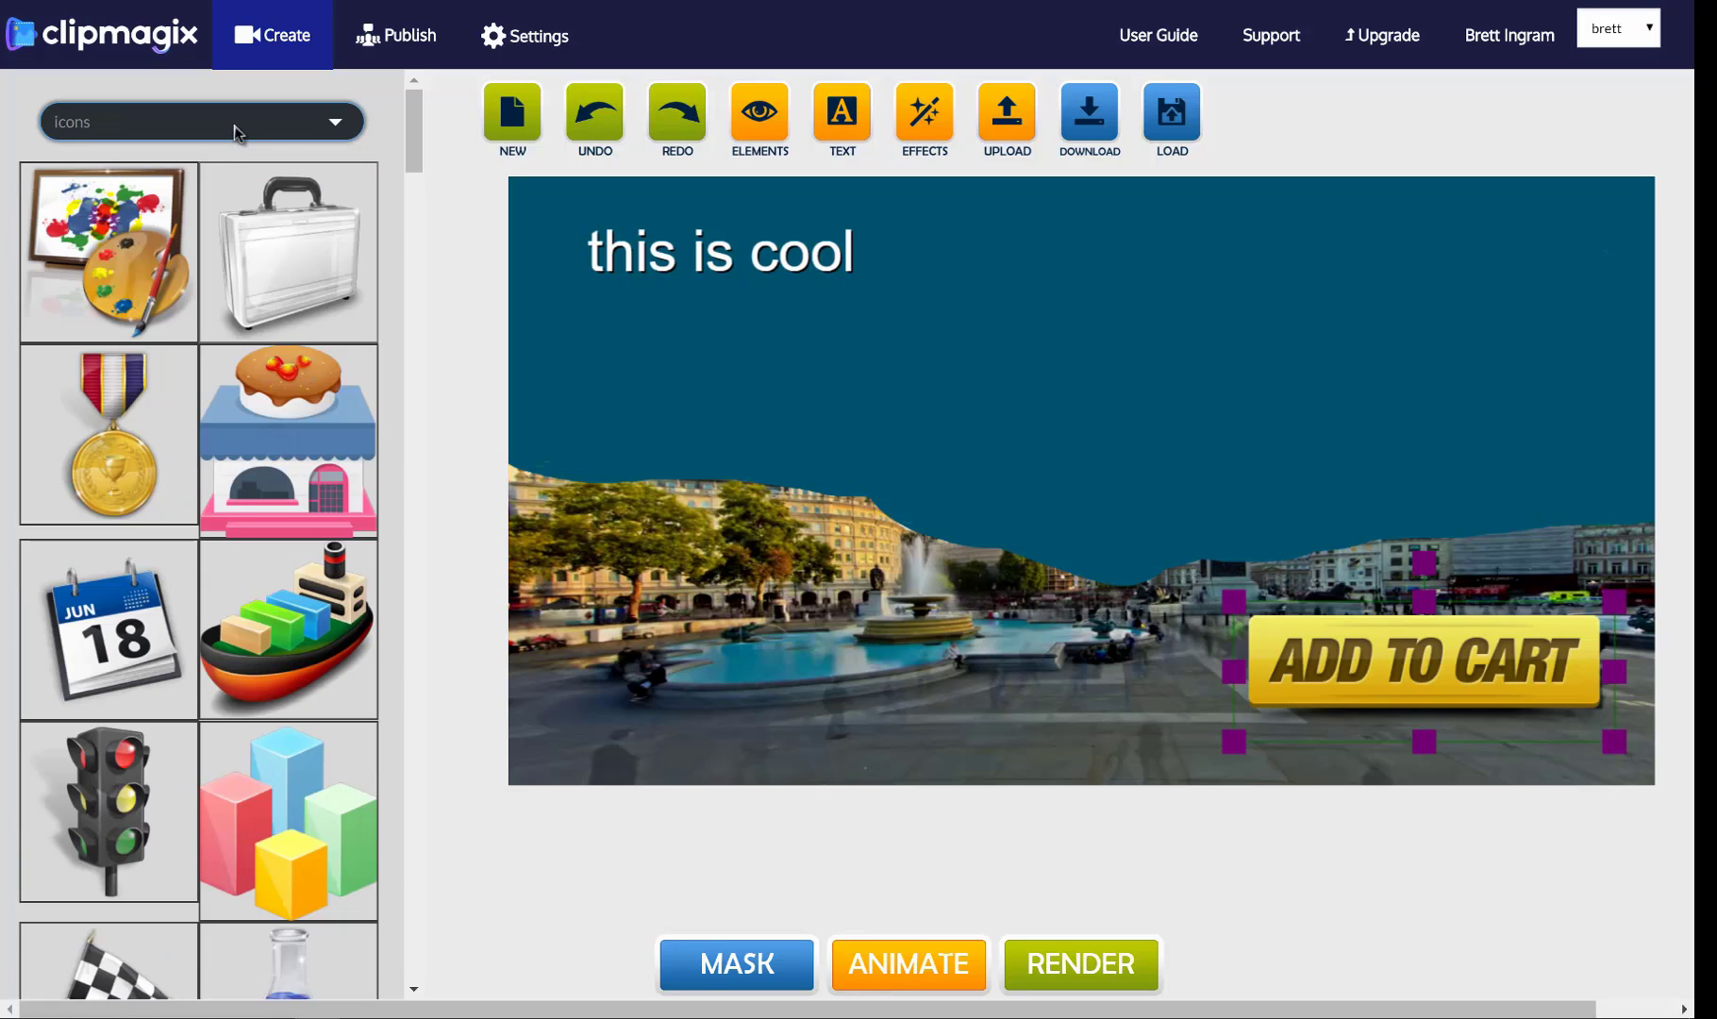
pyautogui.click(233, 126)
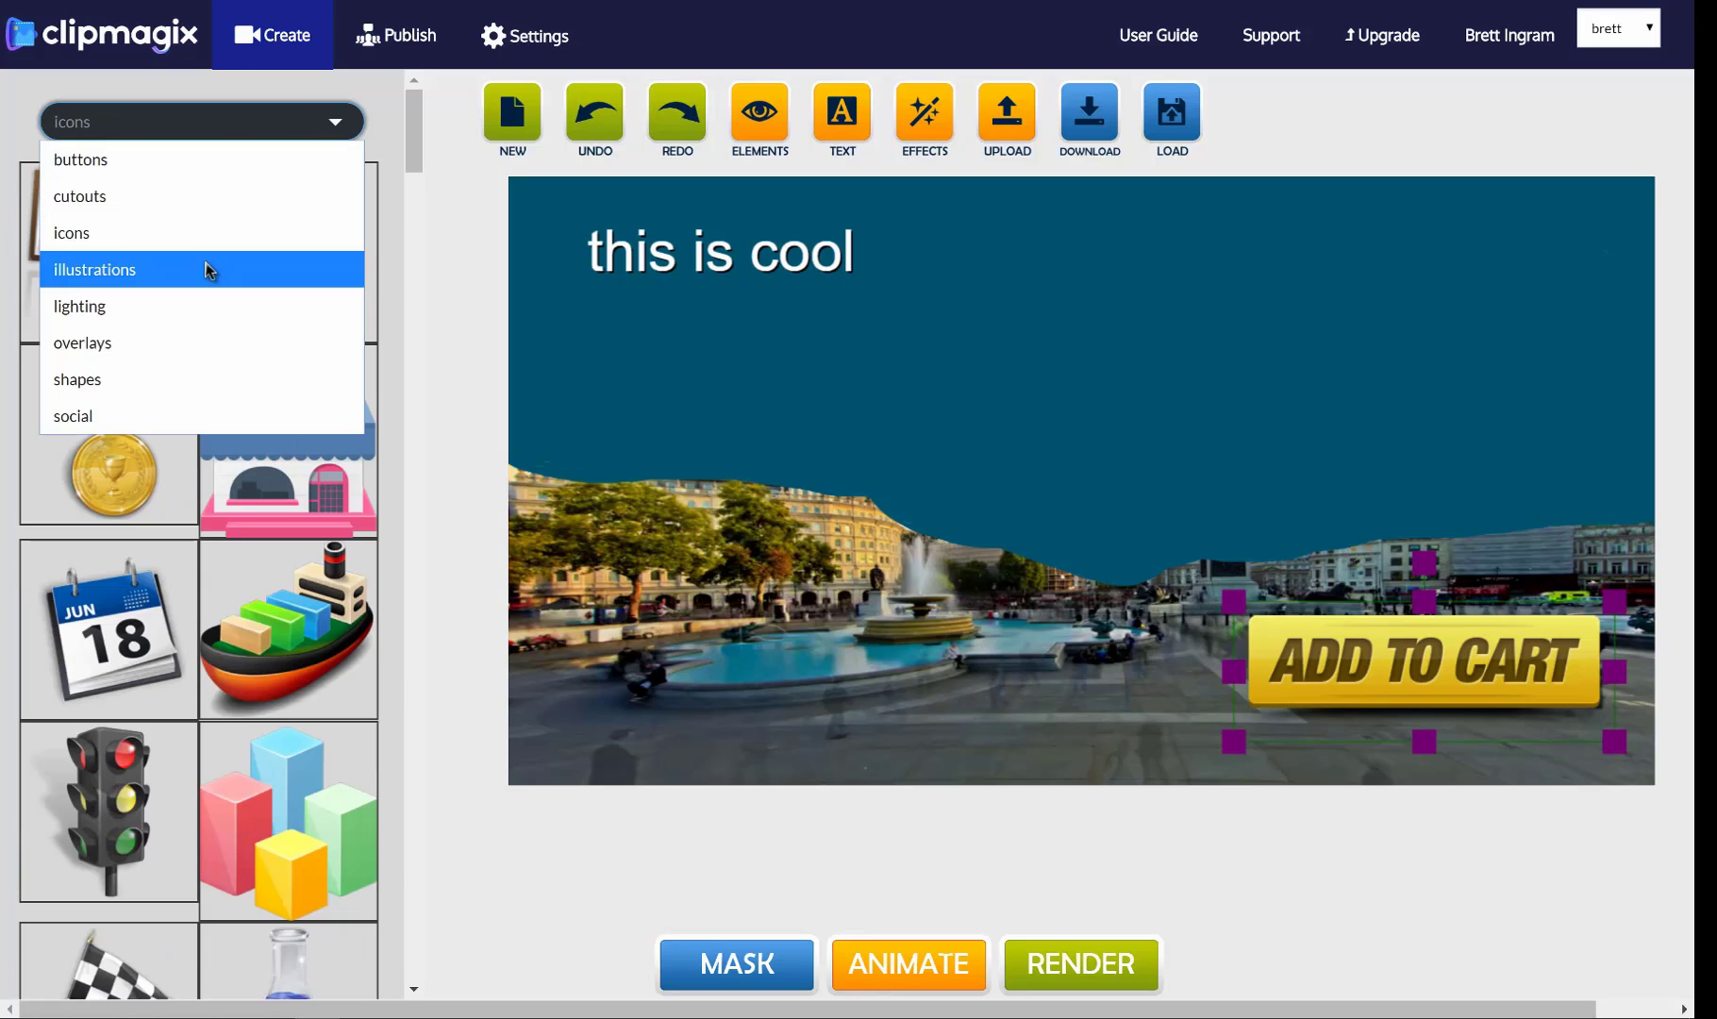
pyautogui.click(210, 267)
# Step: Drag the orange circle from the shapes category onto the canvas over the fountain
pyautogui.click(243, 131)
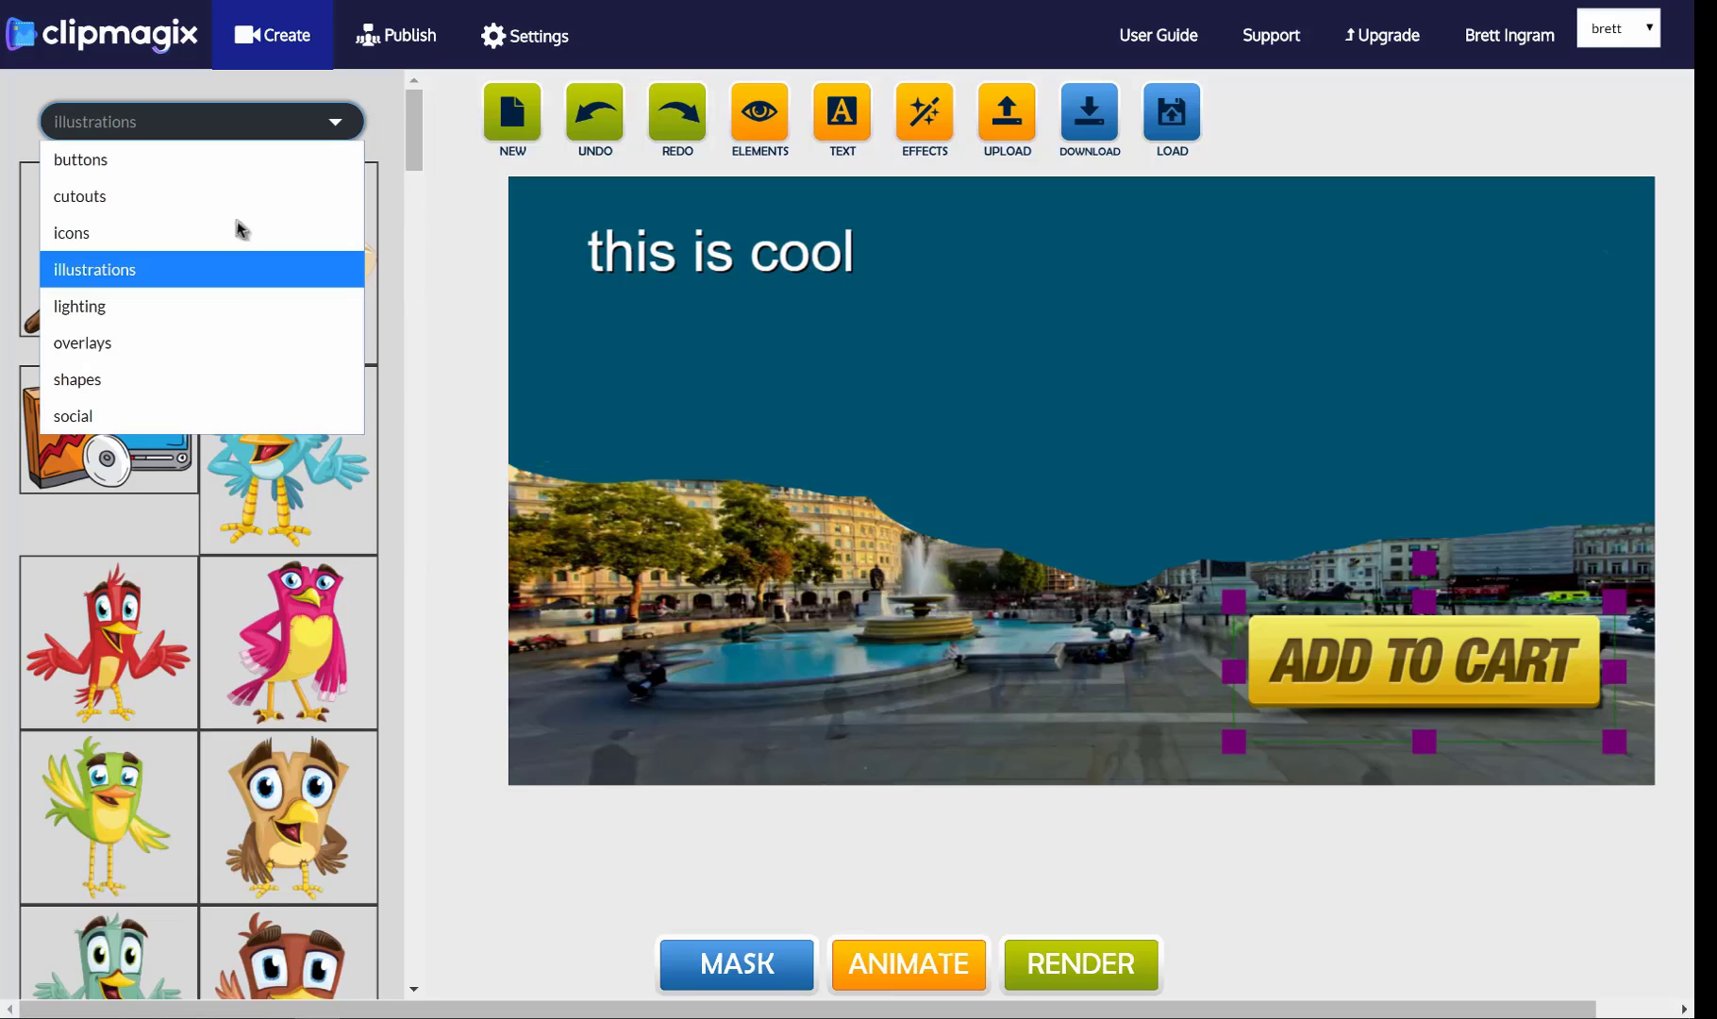
pyautogui.click(216, 379)
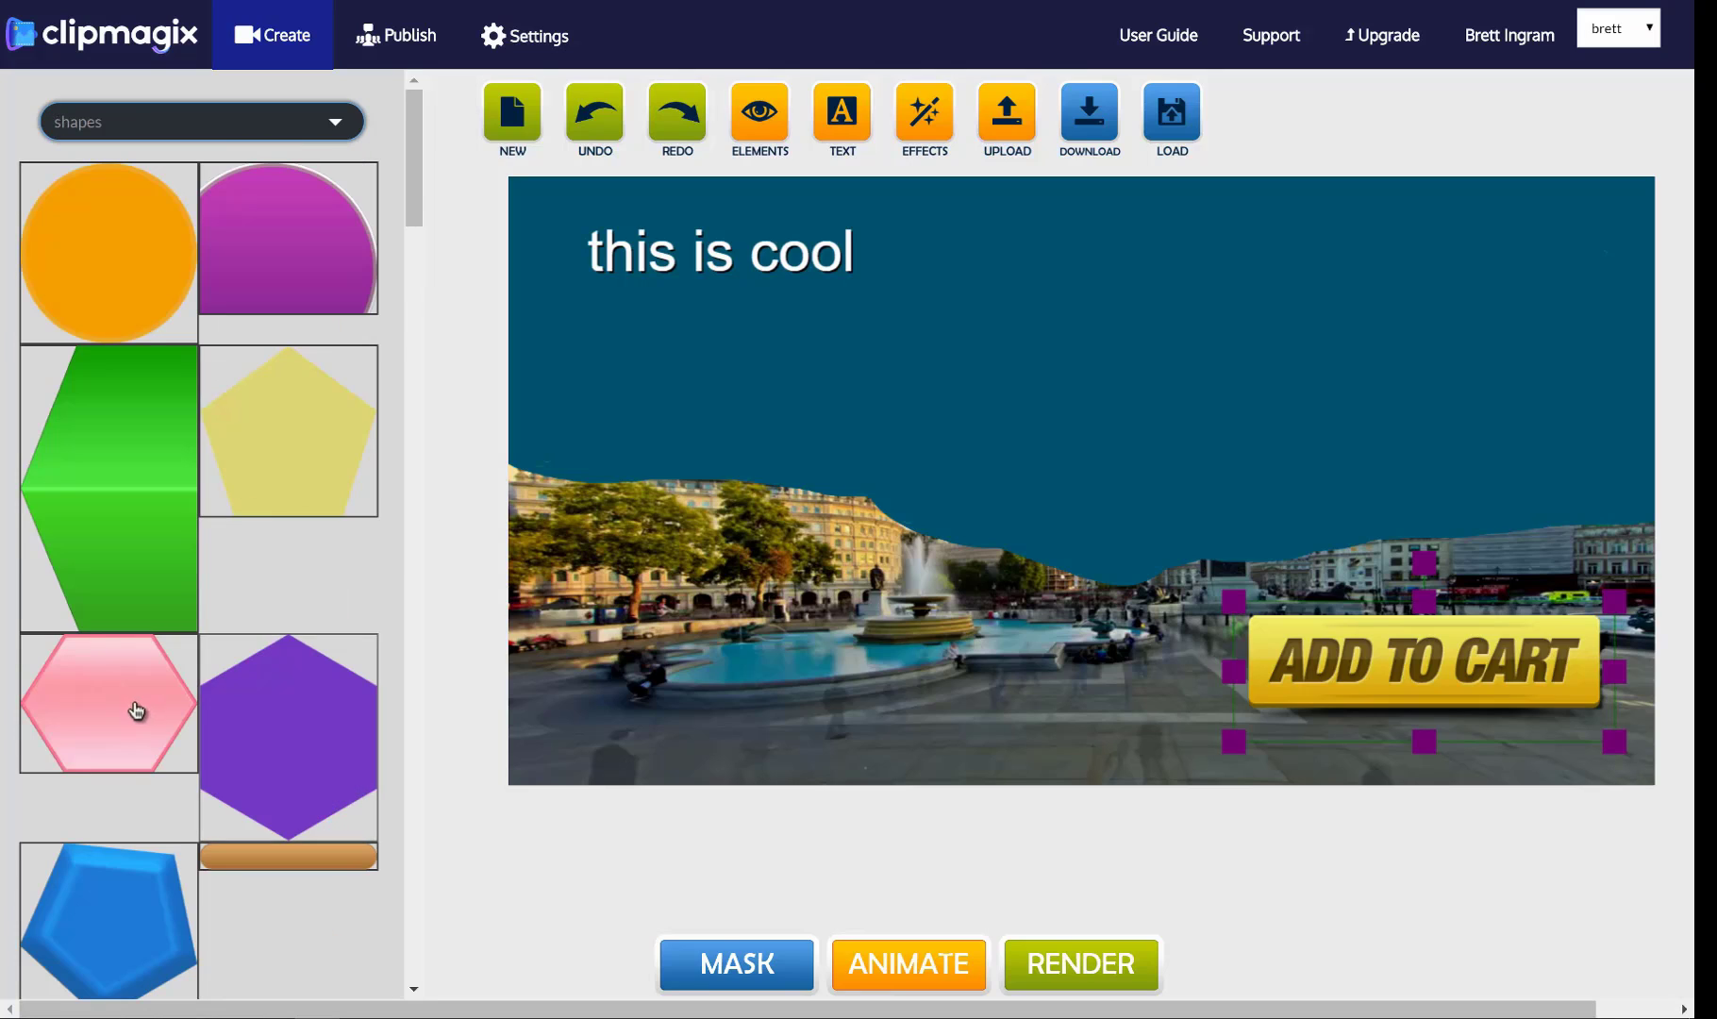
pyautogui.moveTo(130, 288); pyautogui.dragTo(898, 433)
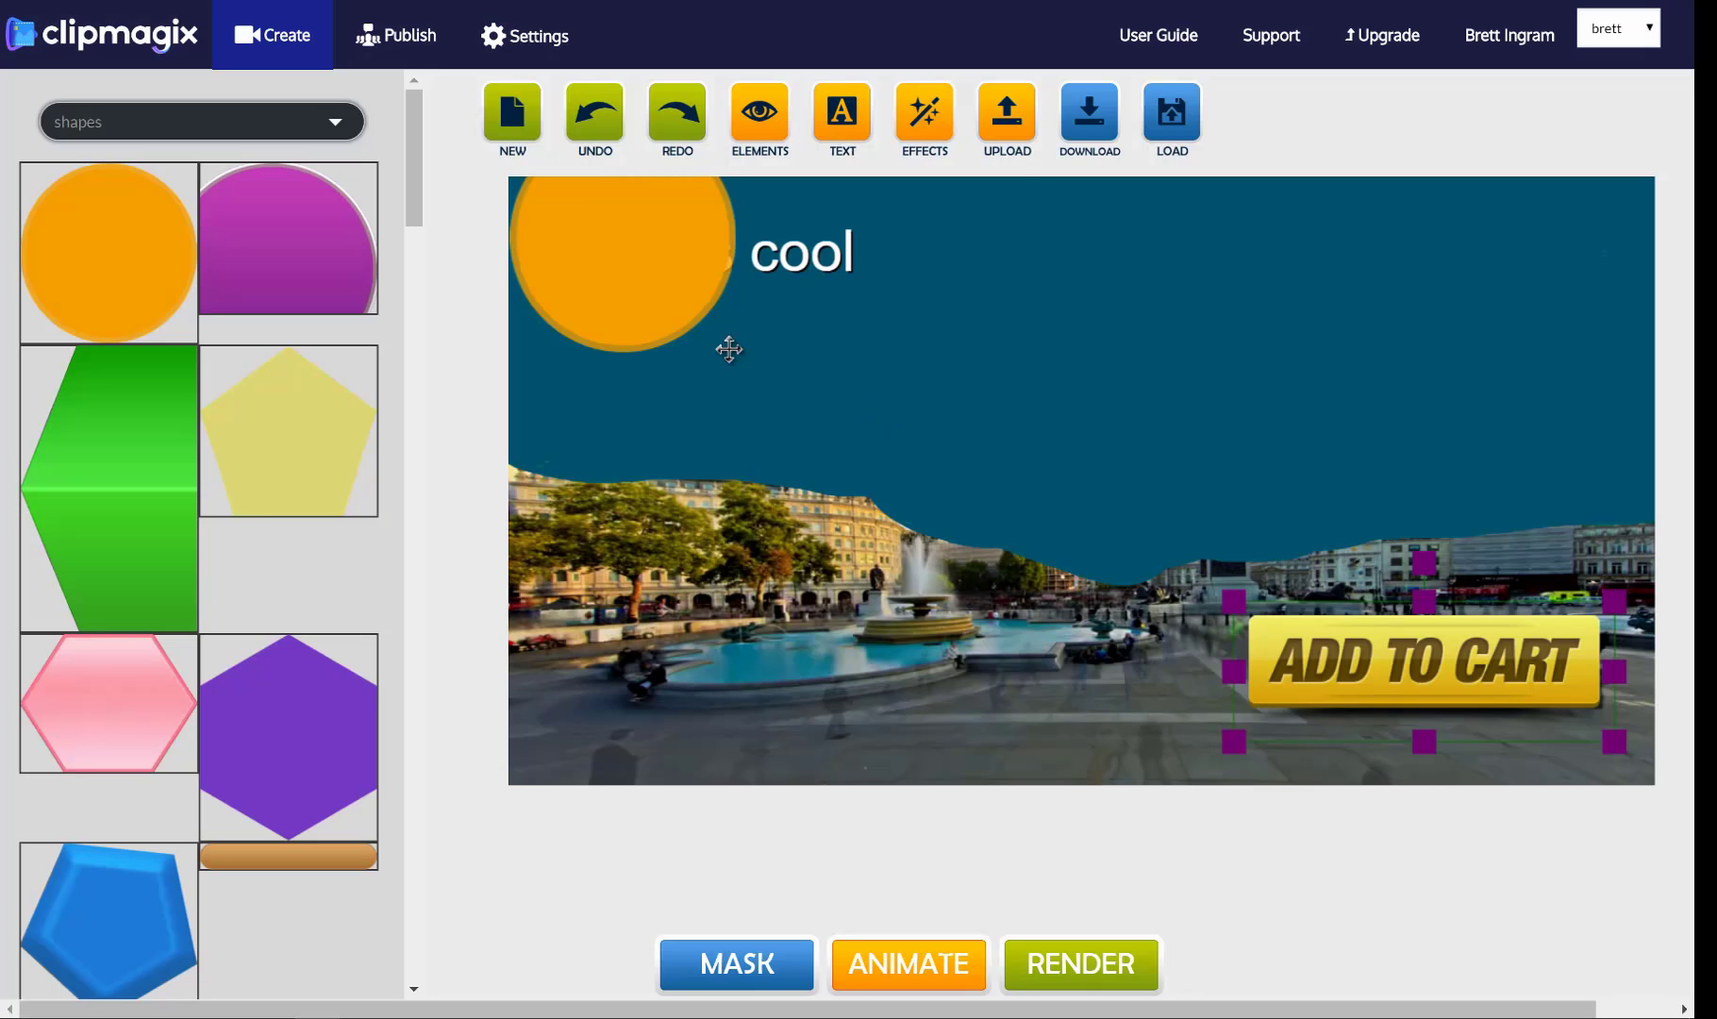
pyautogui.moveTo(605, 237); pyautogui.dragTo(700, 567)
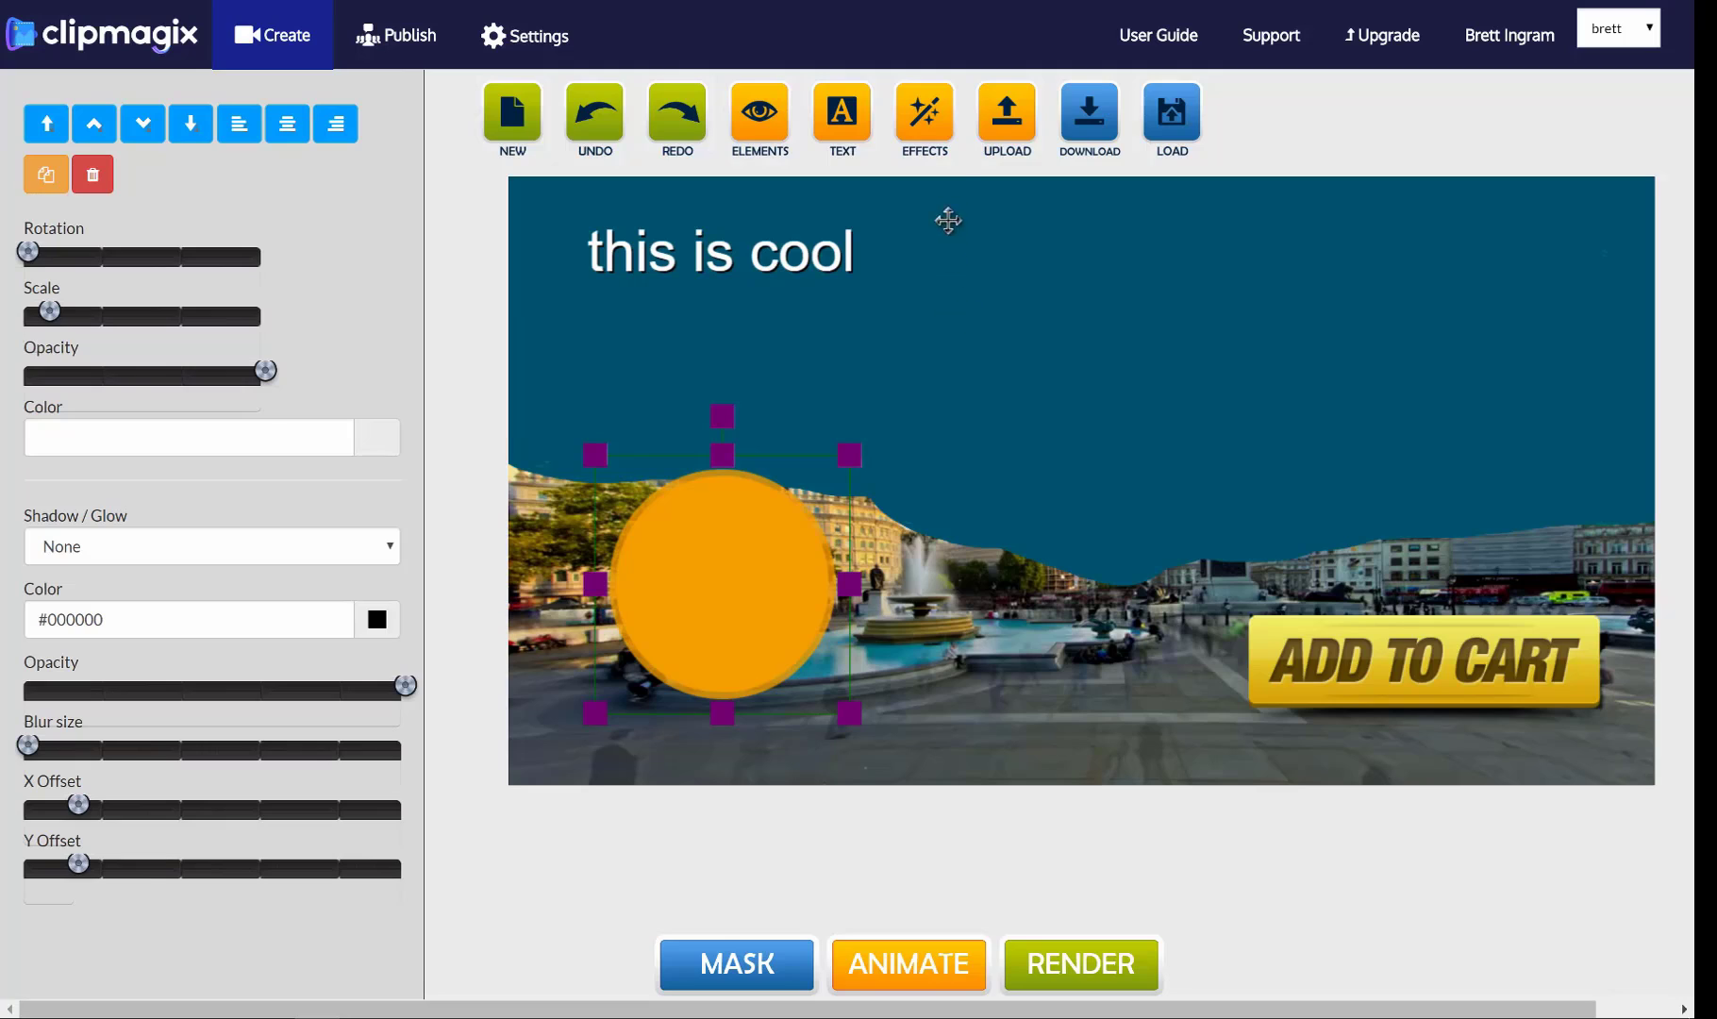
# Step: Recolour the circle to #f5f5f5 and lower its opacity to about 0.6
pyautogui.click(939, 139)
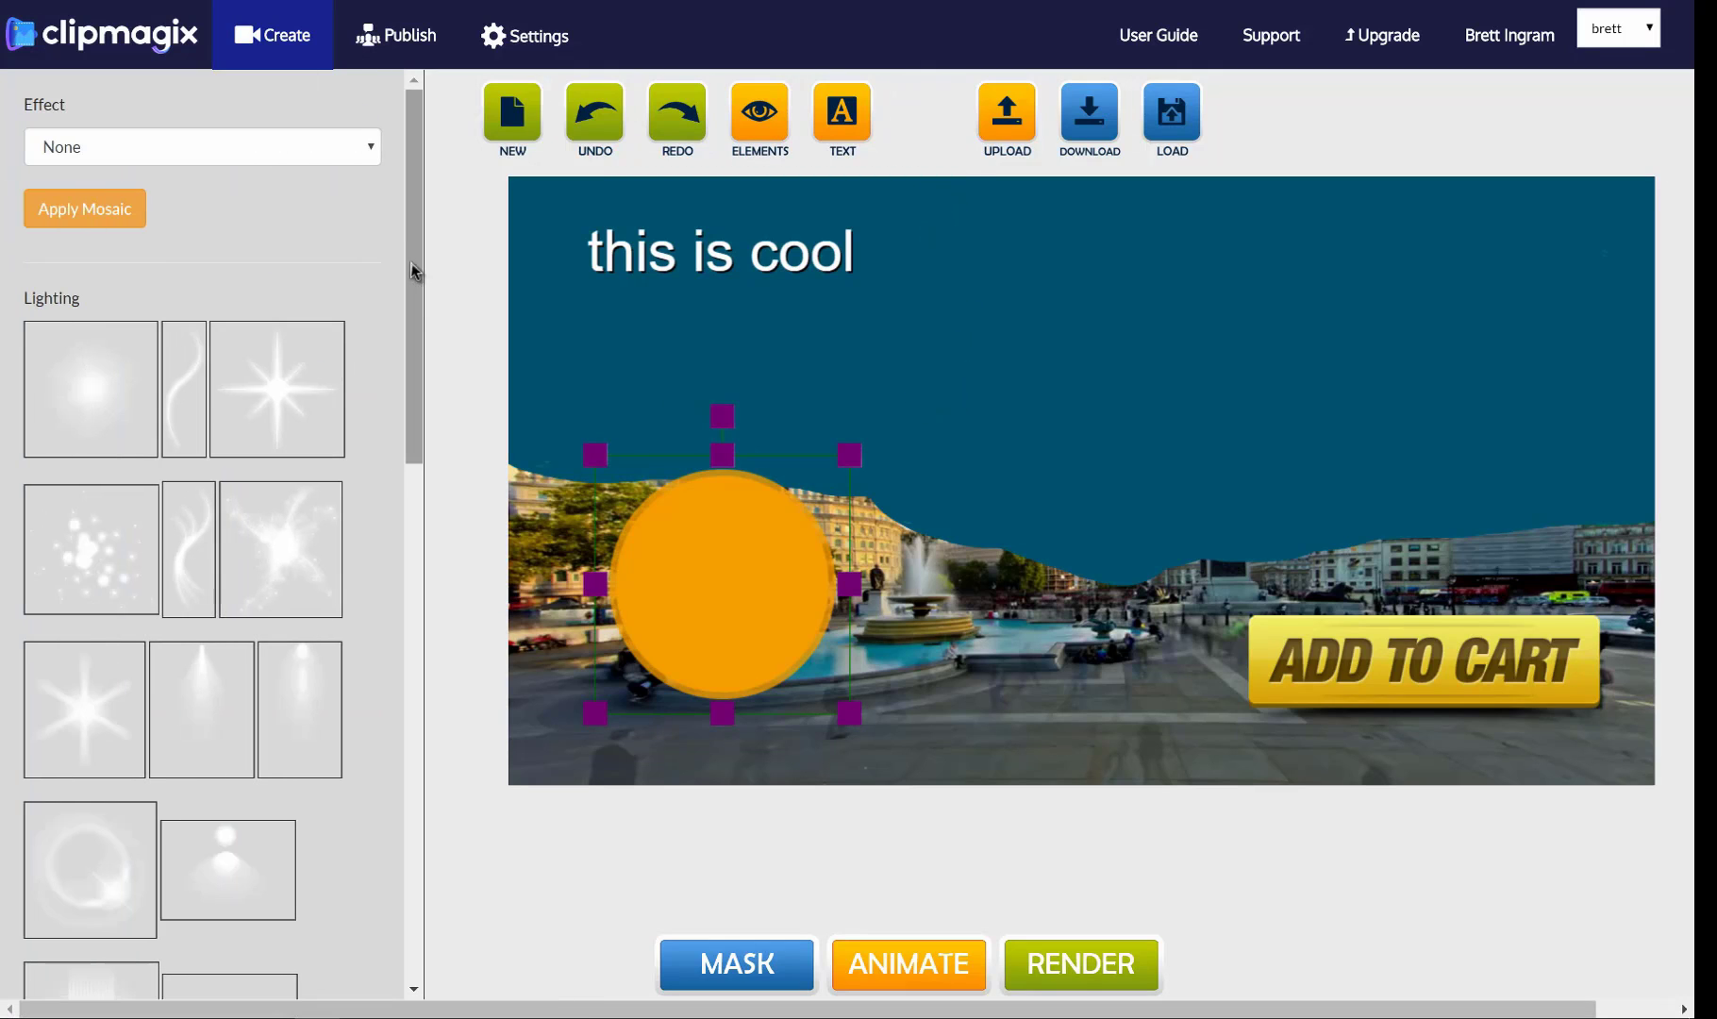
pyautogui.click(292, 396)
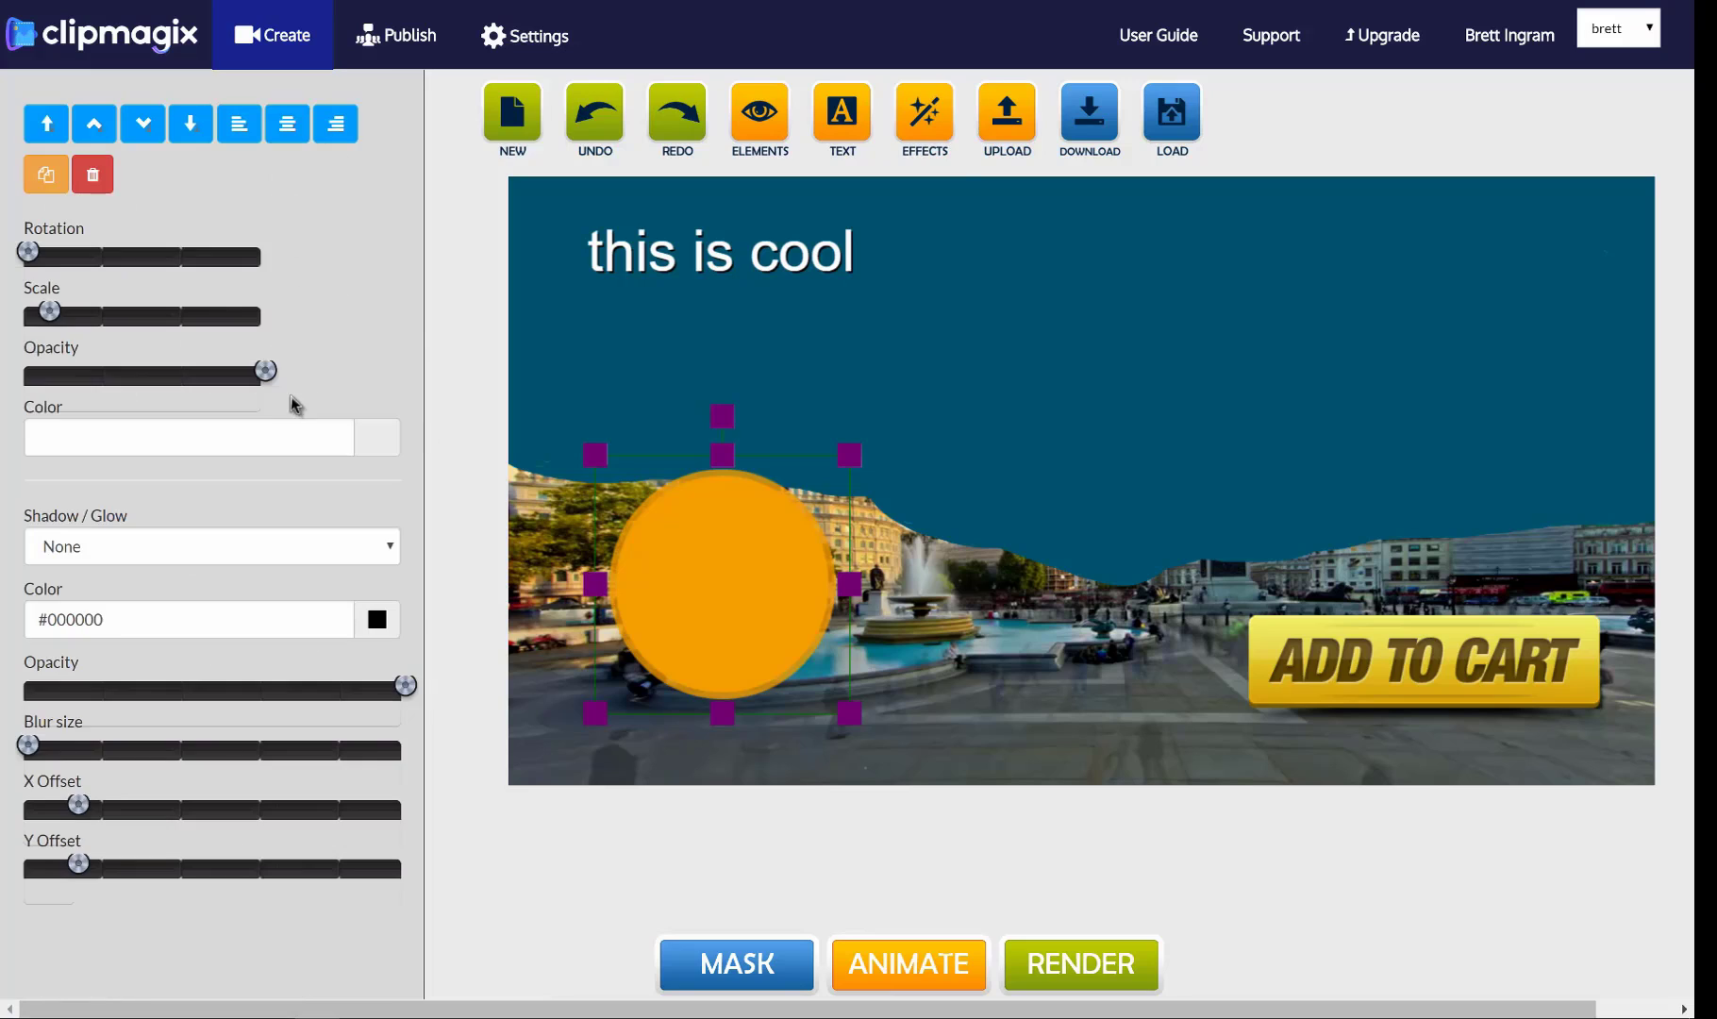
pyautogui.click(381, 450)
pyautogui.click(245, 546)
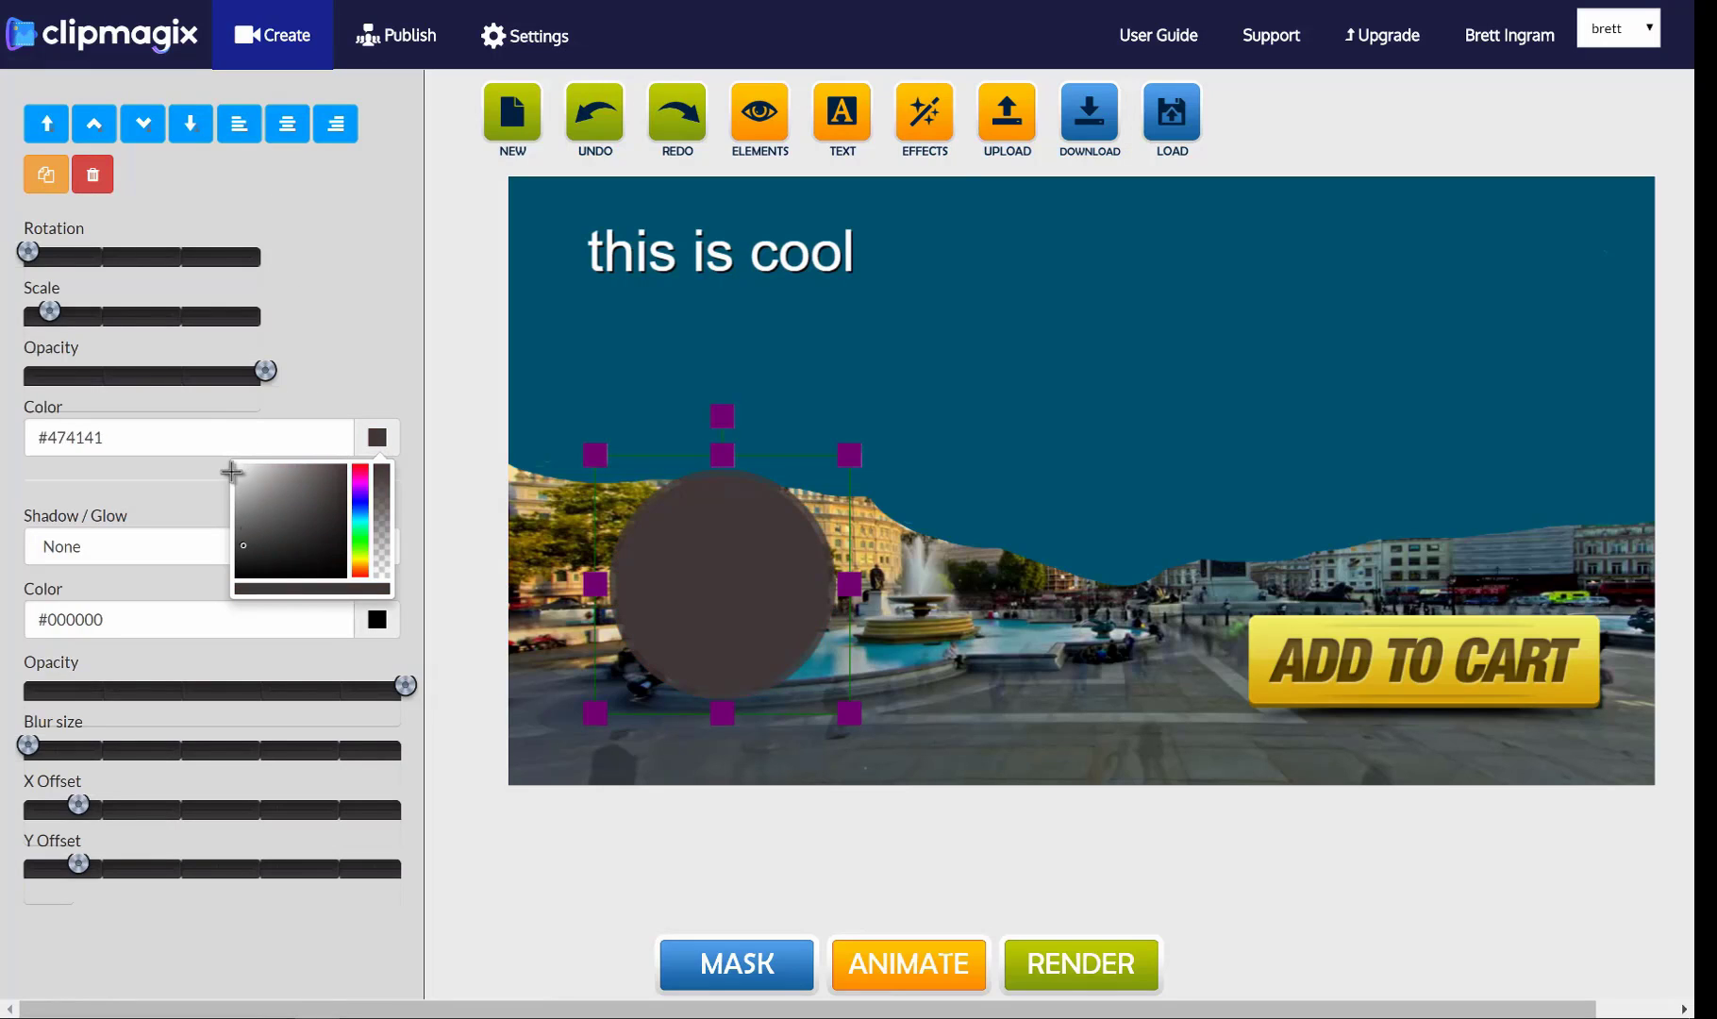
pyautogui.moveTo(235, 479); pyautogui.dragTo(230, 469)
pyautogui.moveTo(266, 370)
pyautogui.mouseDown()
pyautogui.moveTo(173, 371)
pyautogui.moveTo(242, 376)
pyautogui.mouseUp()
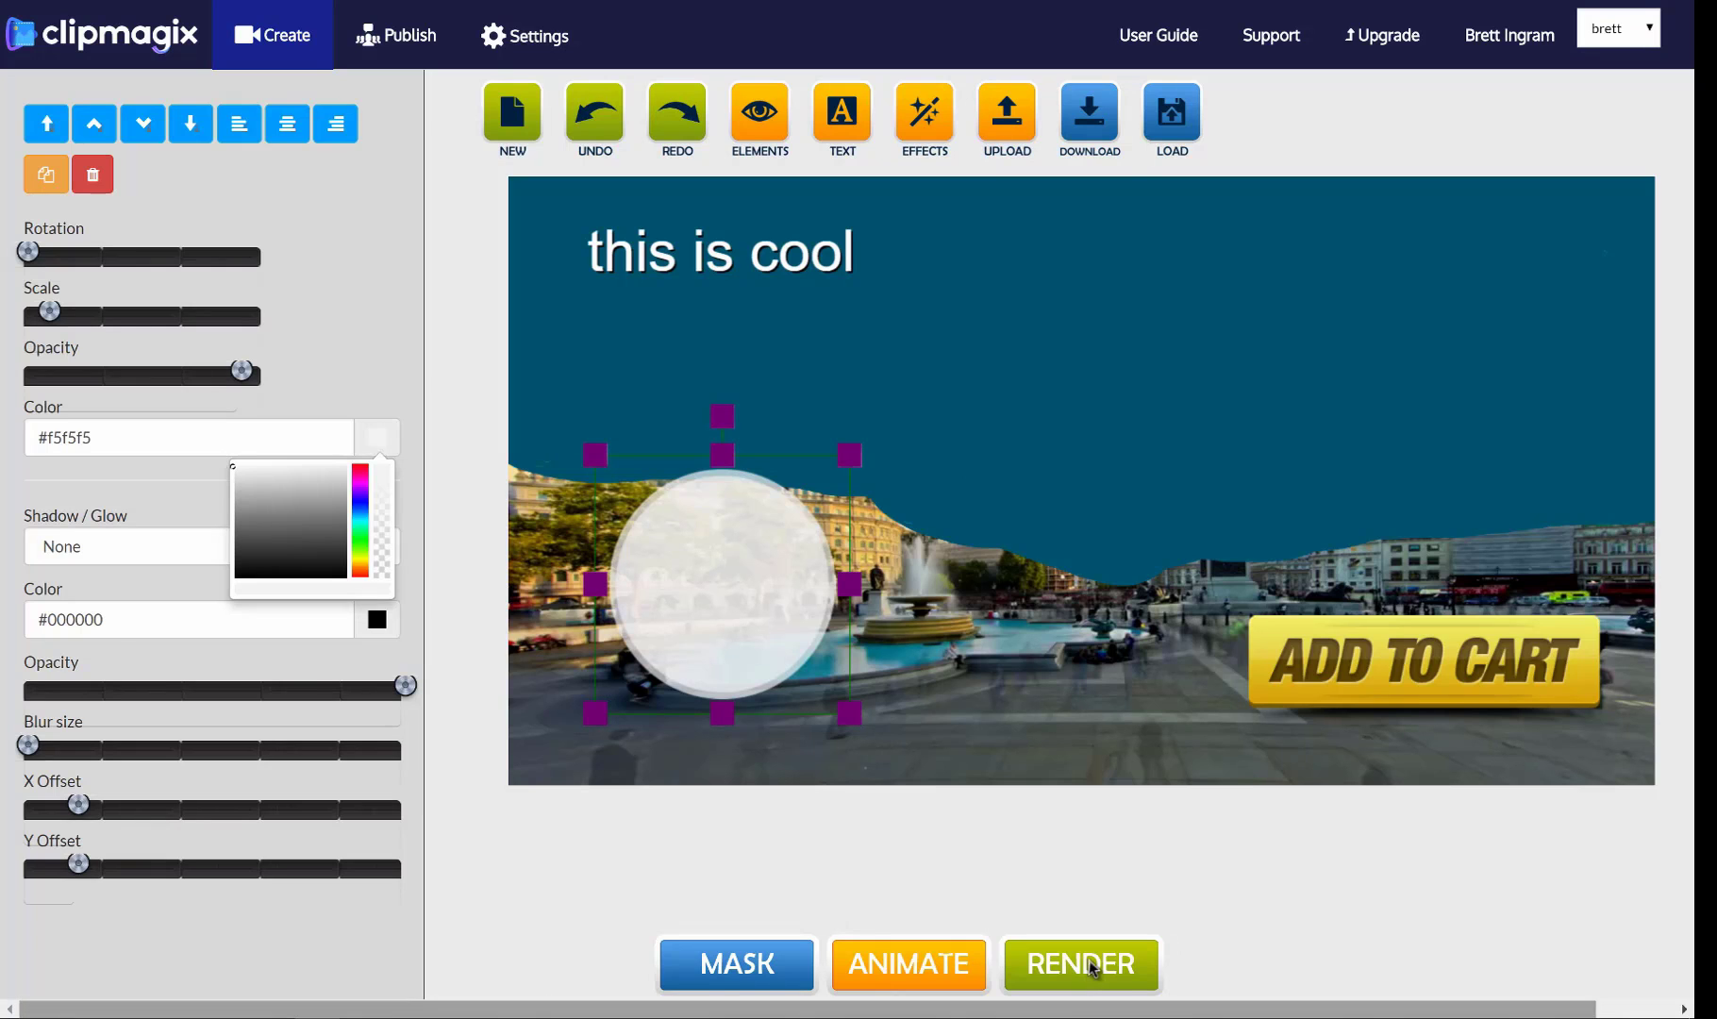
# Step: Render and download the finished MP4, then enter 'message' as the post text
pyautogui.click(1267, 962)
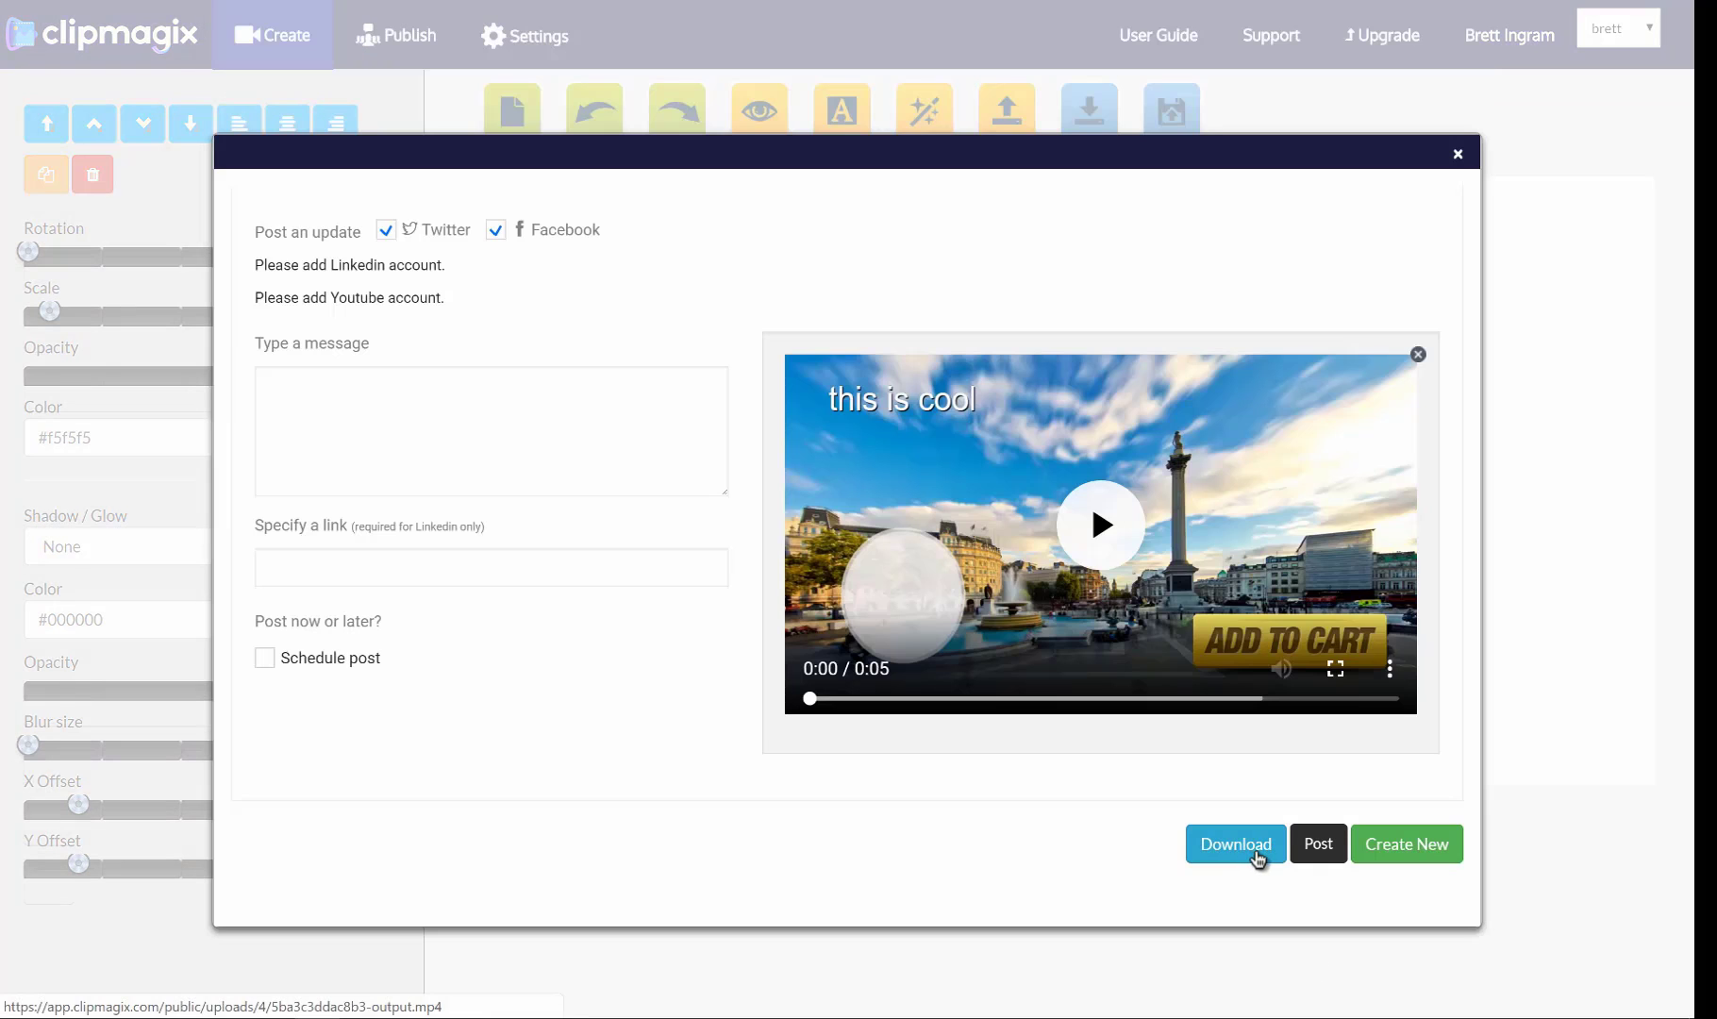
pyautogui.click(1257, 856)
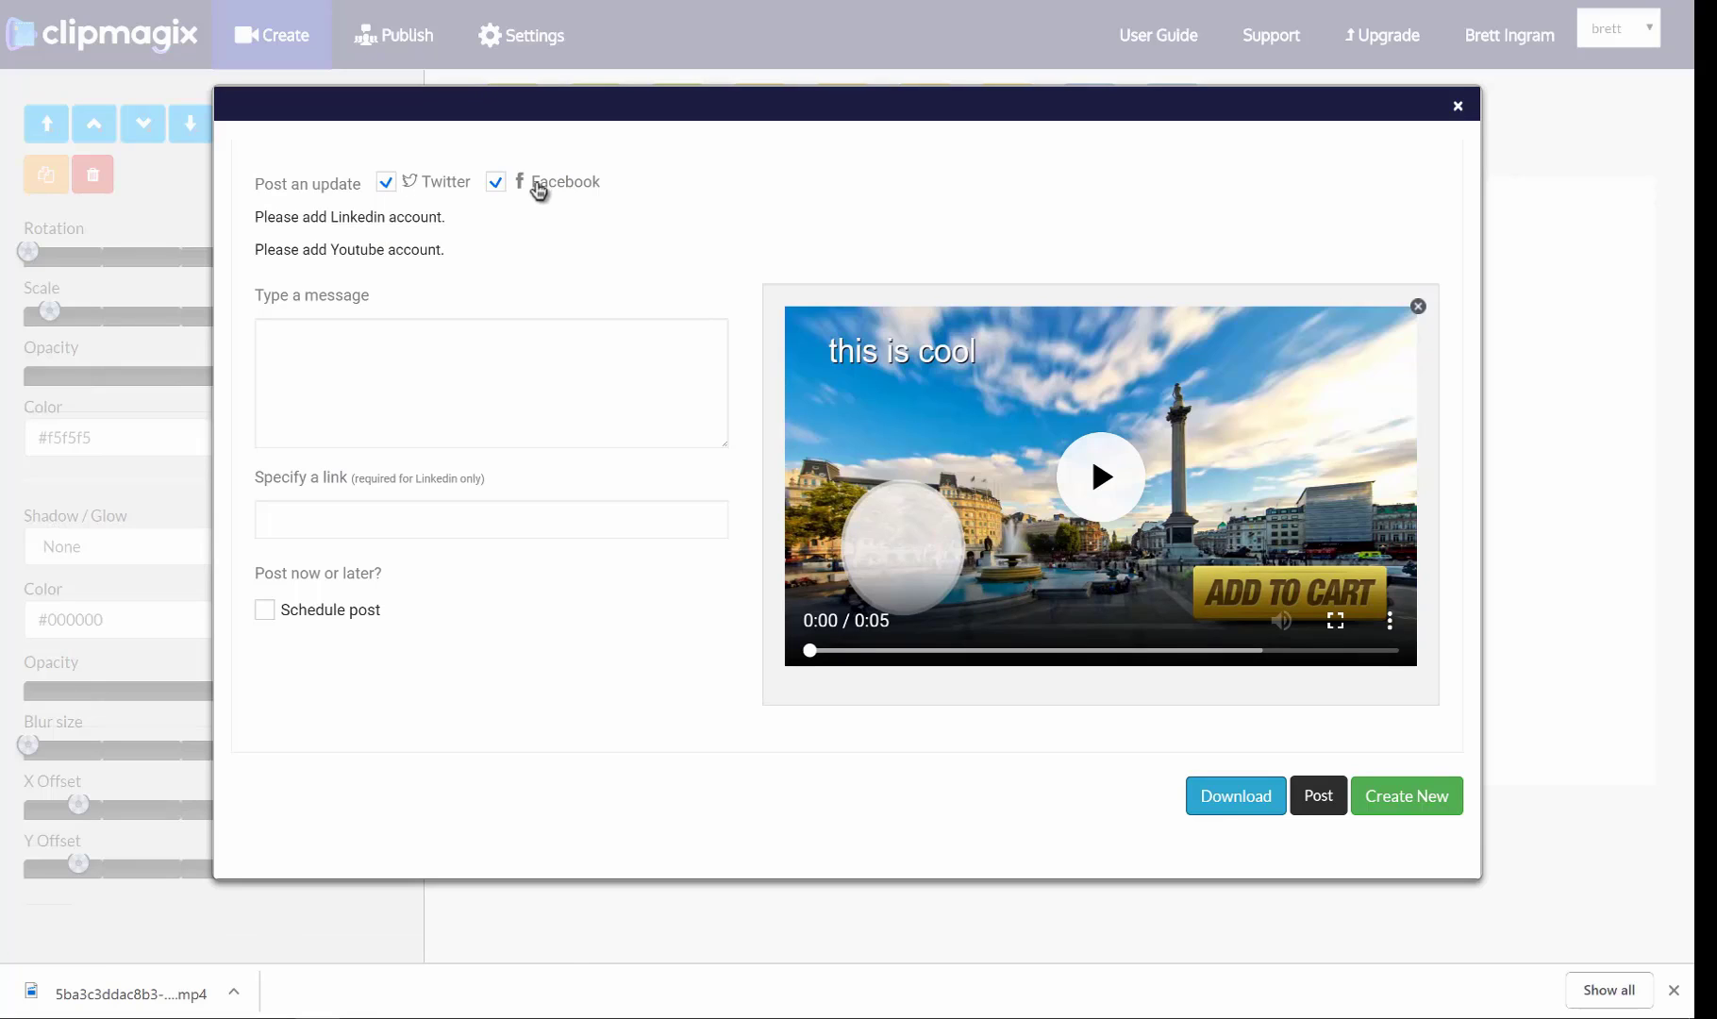
pyautogui.click(498, 365)
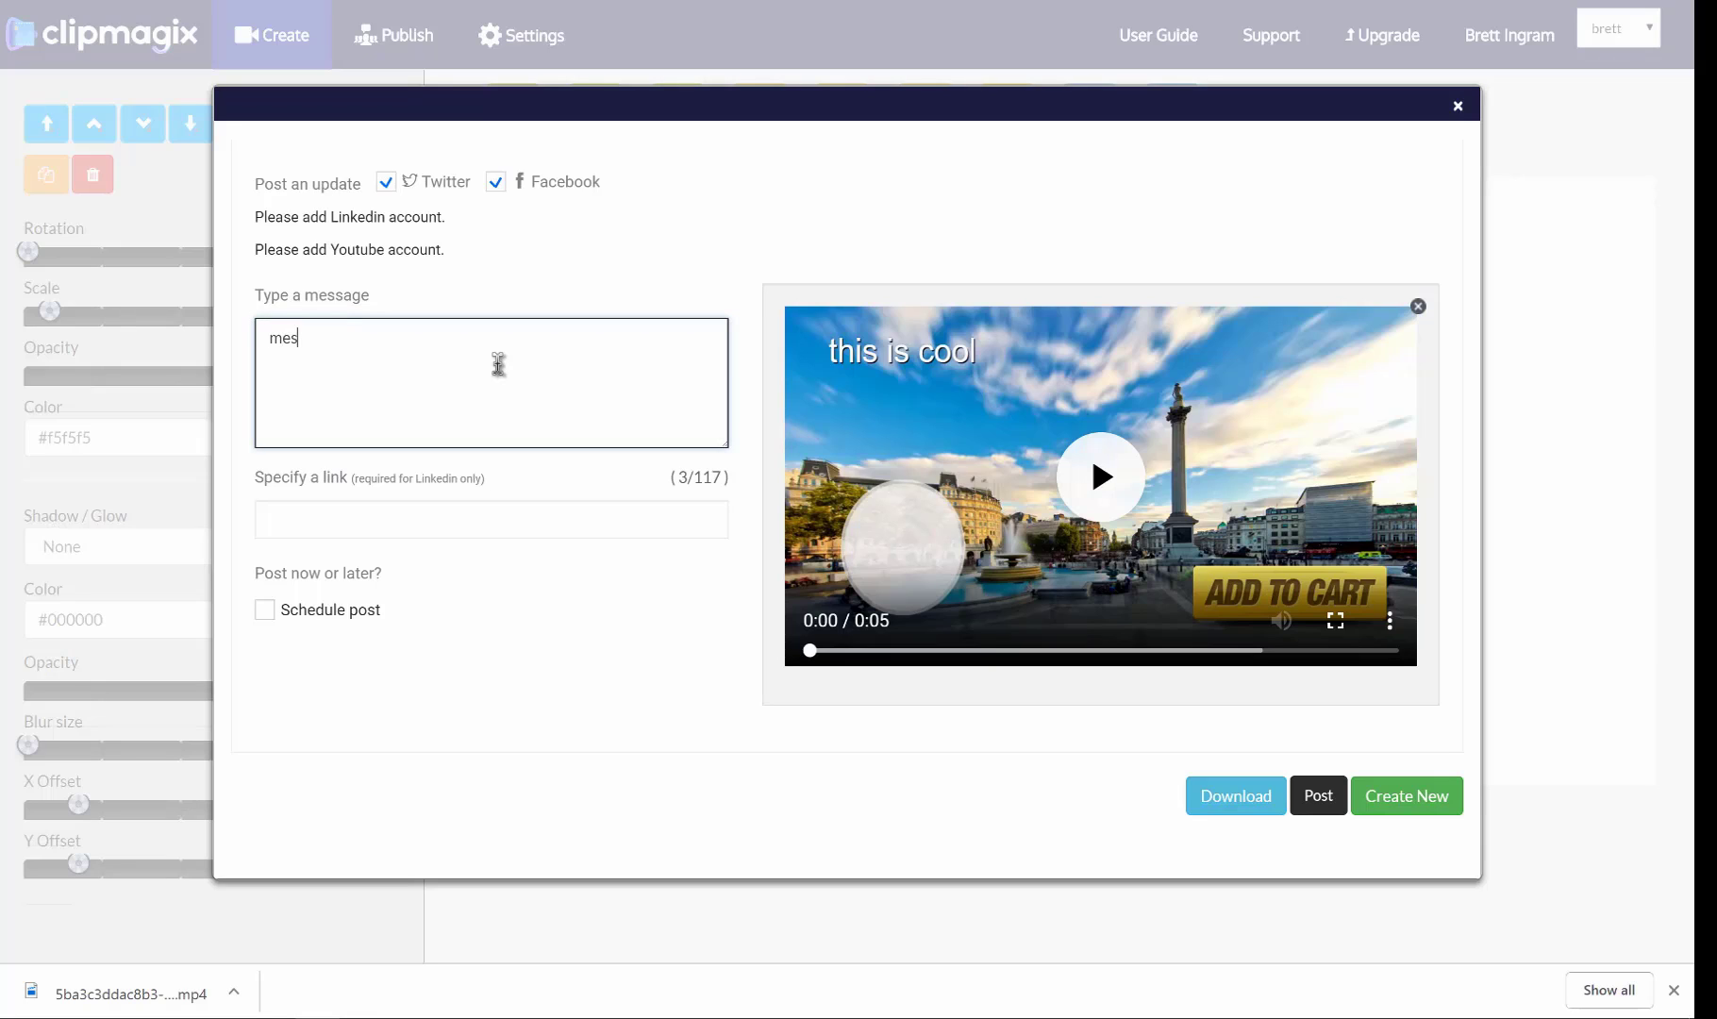
pyautogui.click(378, 524)
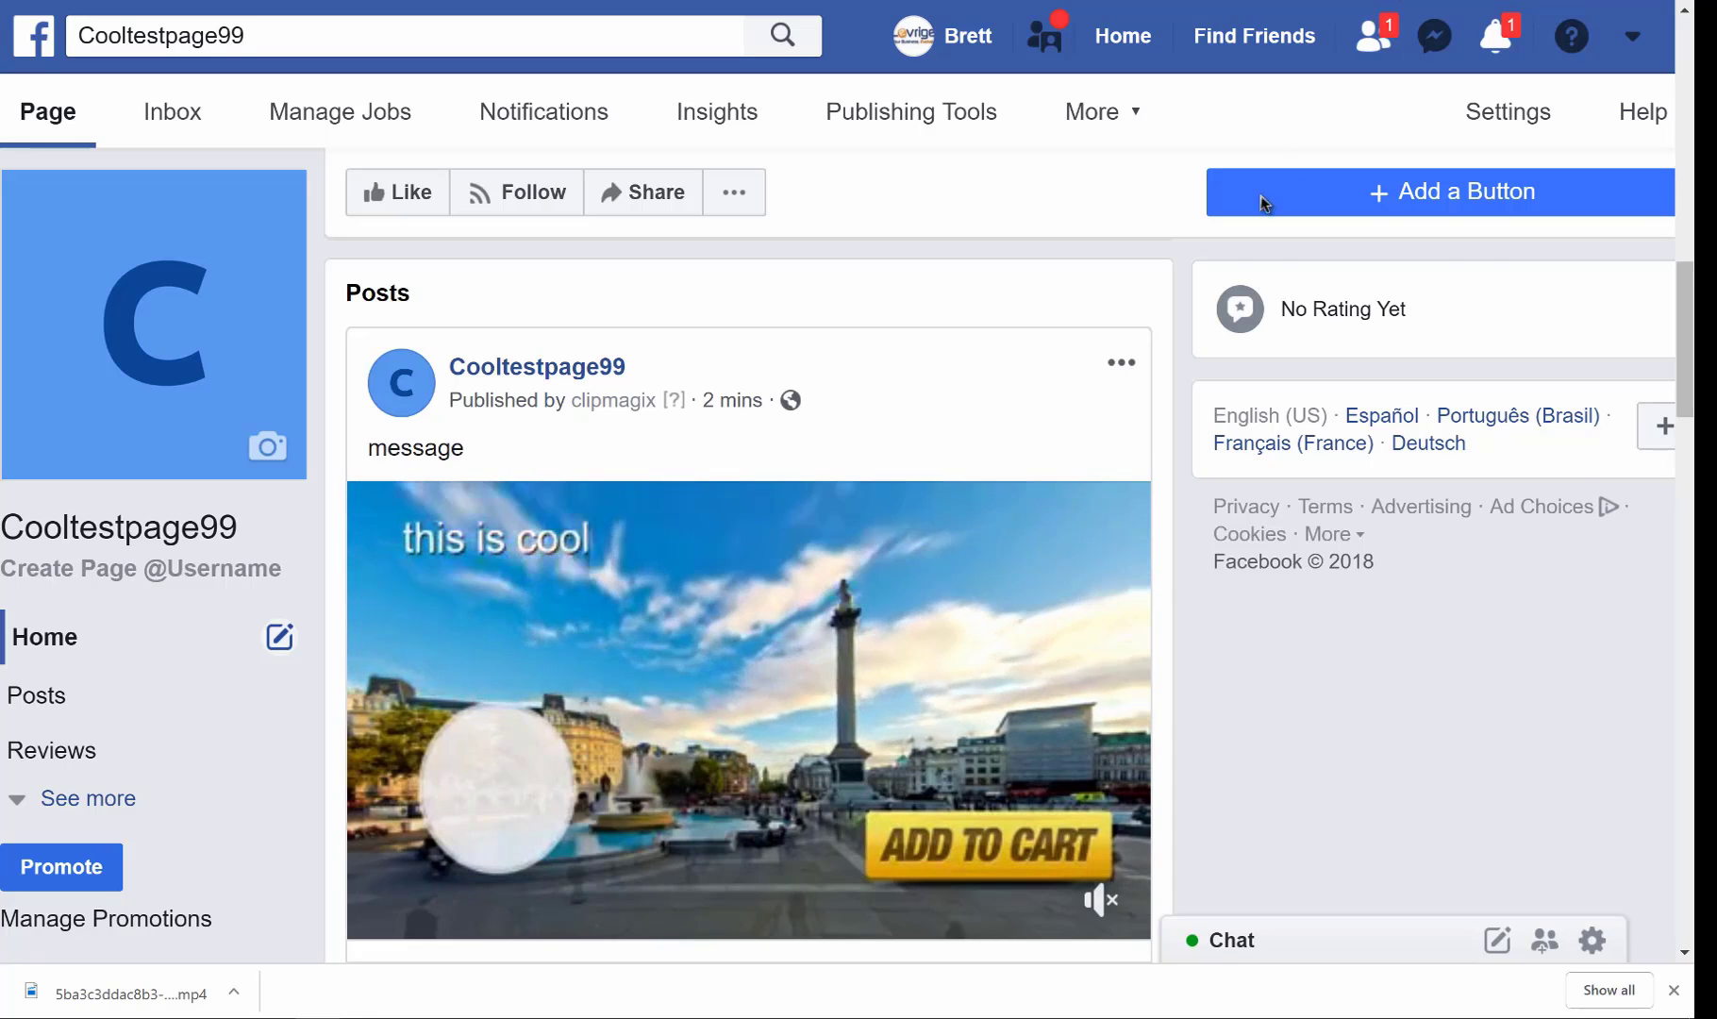
# Step: Switch to the Twitter profile tab to view the new cinemagraph tweet
pyautogui.hotkey('ctrl', 'Tab')
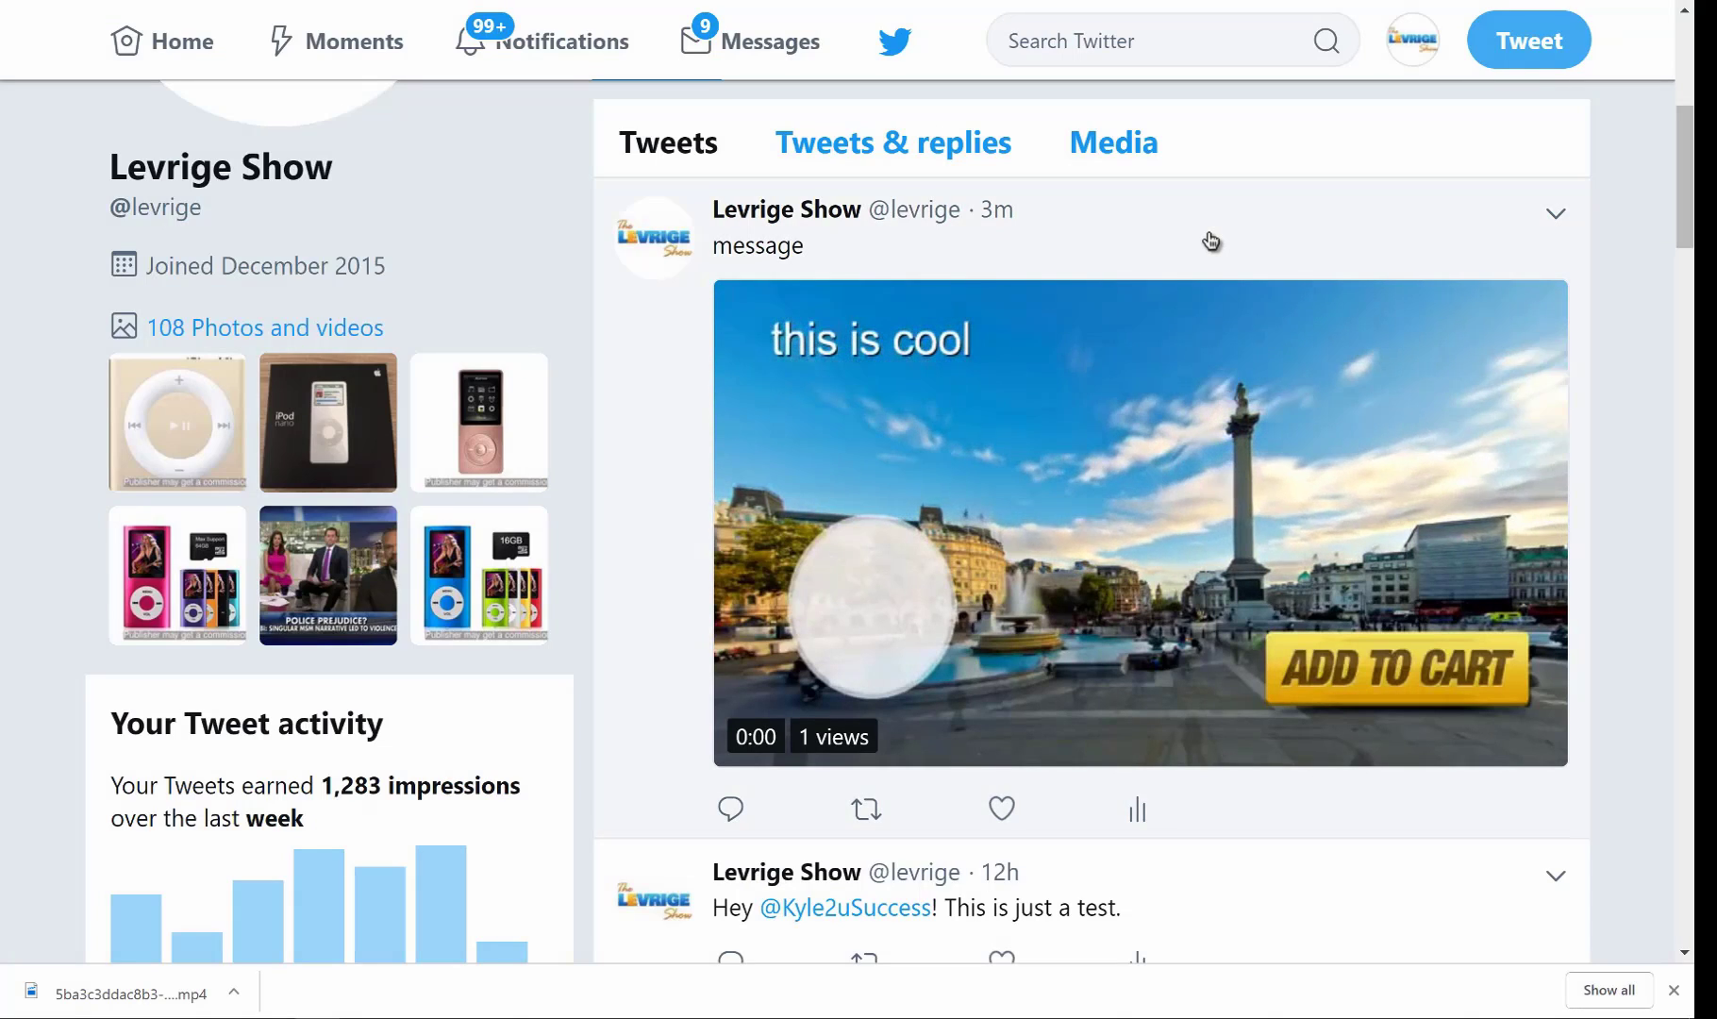